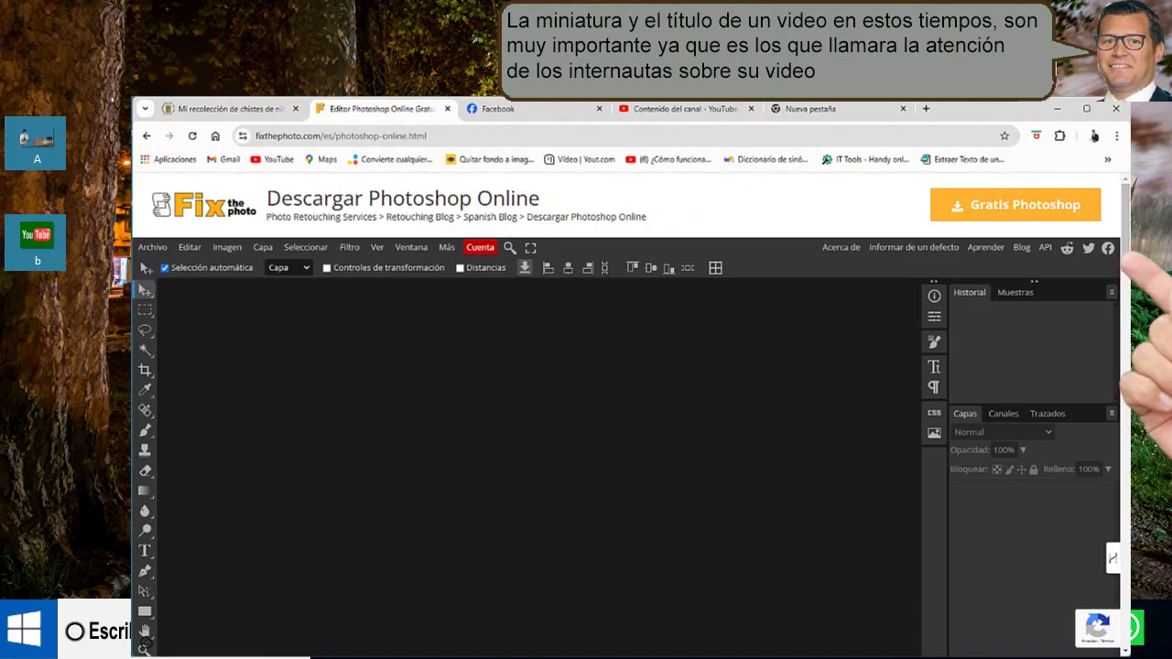
Step: Create a new 800 × 500 pixel project, Proyecto nuevo, with a transparent background
scroll(531, 412, down, 1)
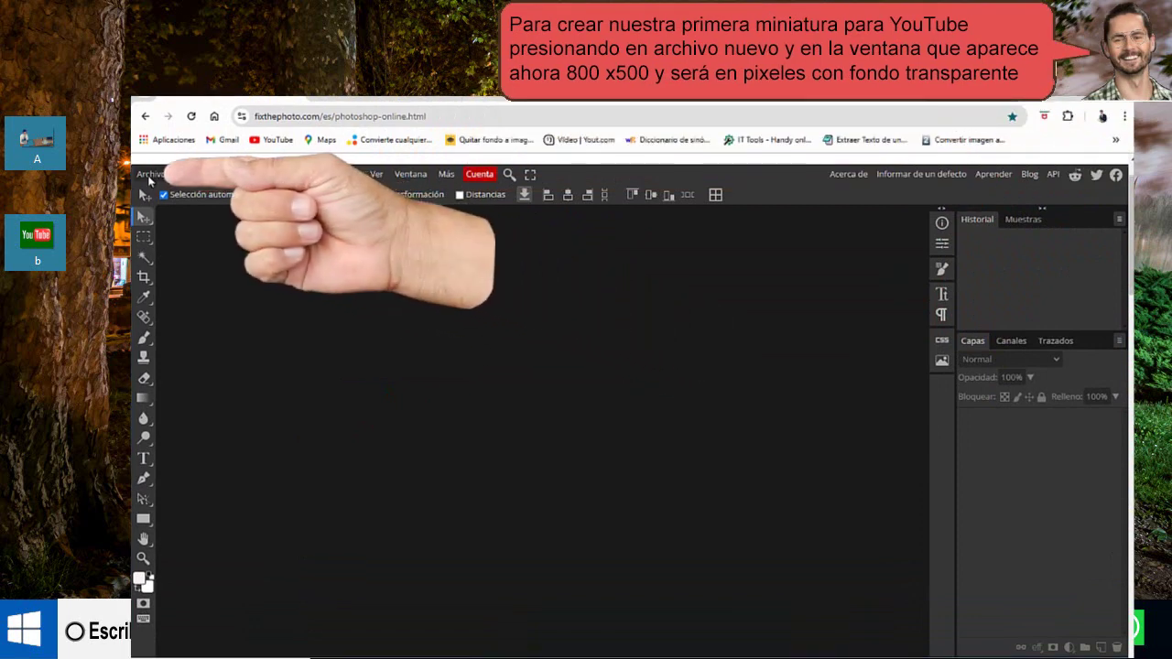
click(151, 174)
click(162, 194)
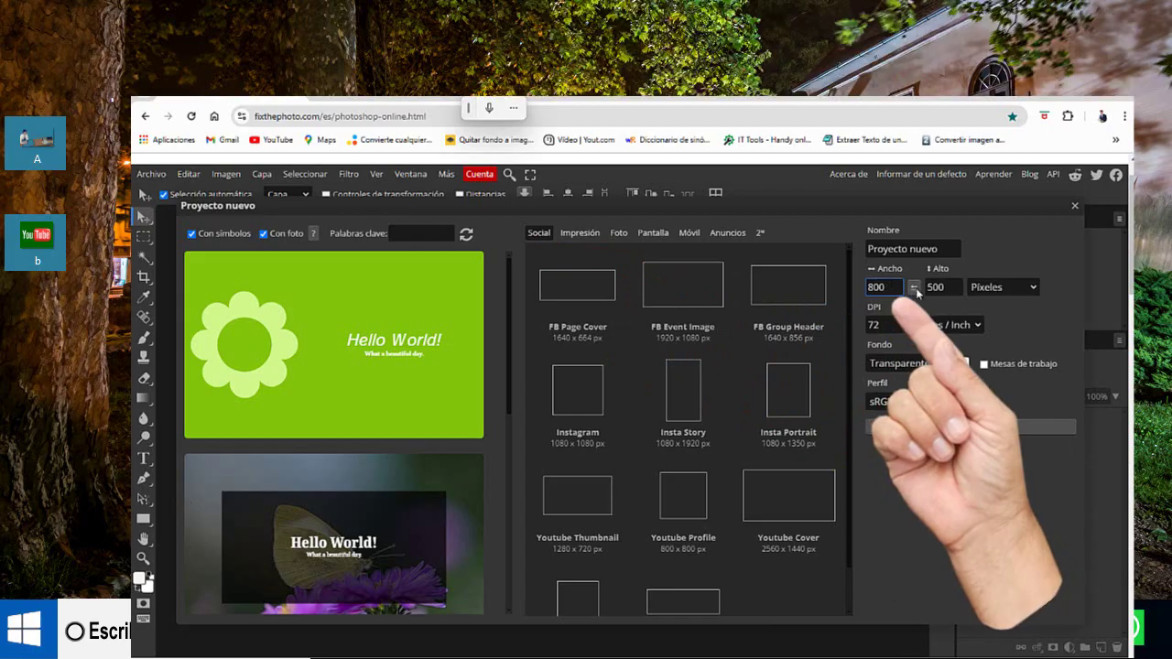
click(935, 285)
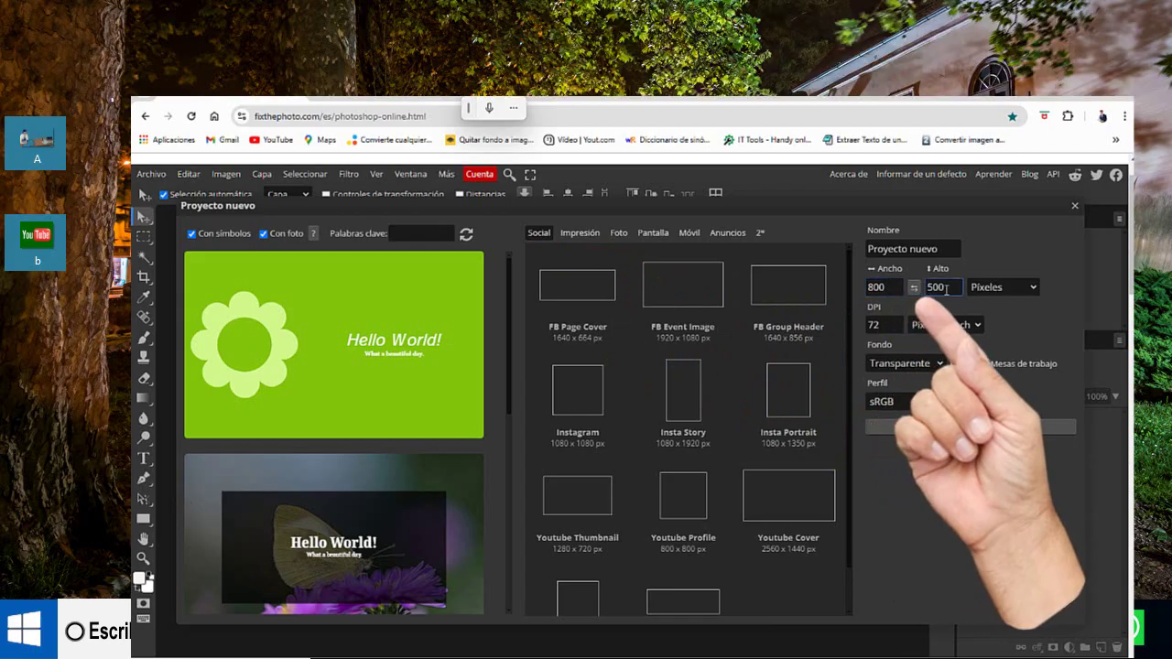
click(939, 363)
click(925, 417)
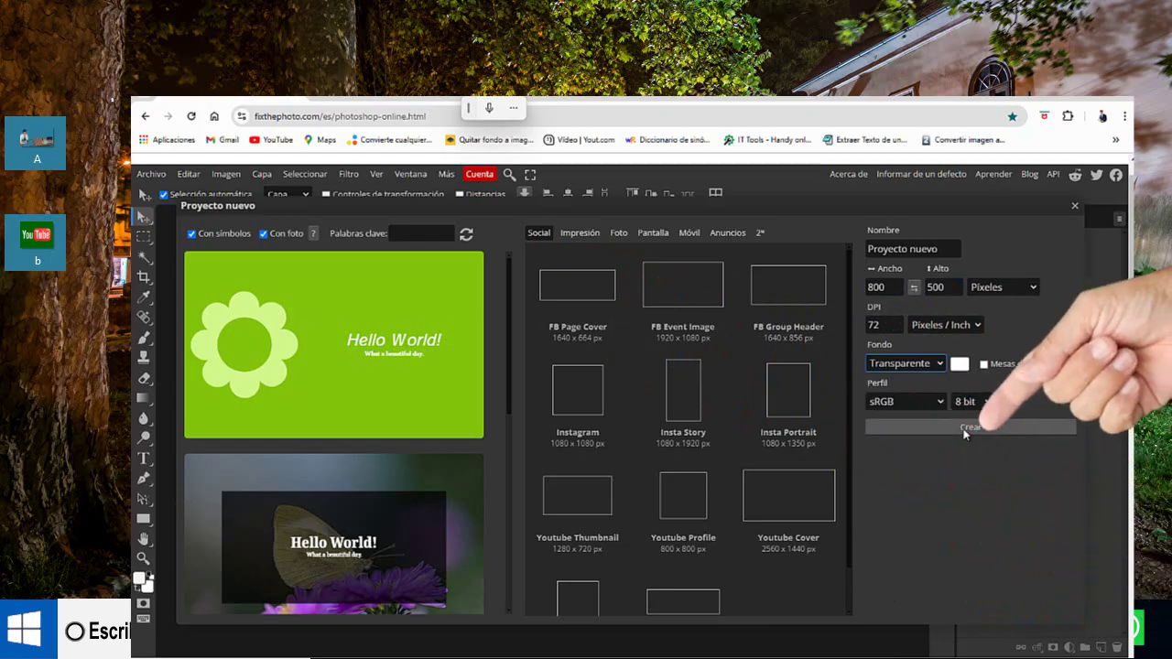
click(966, 426)
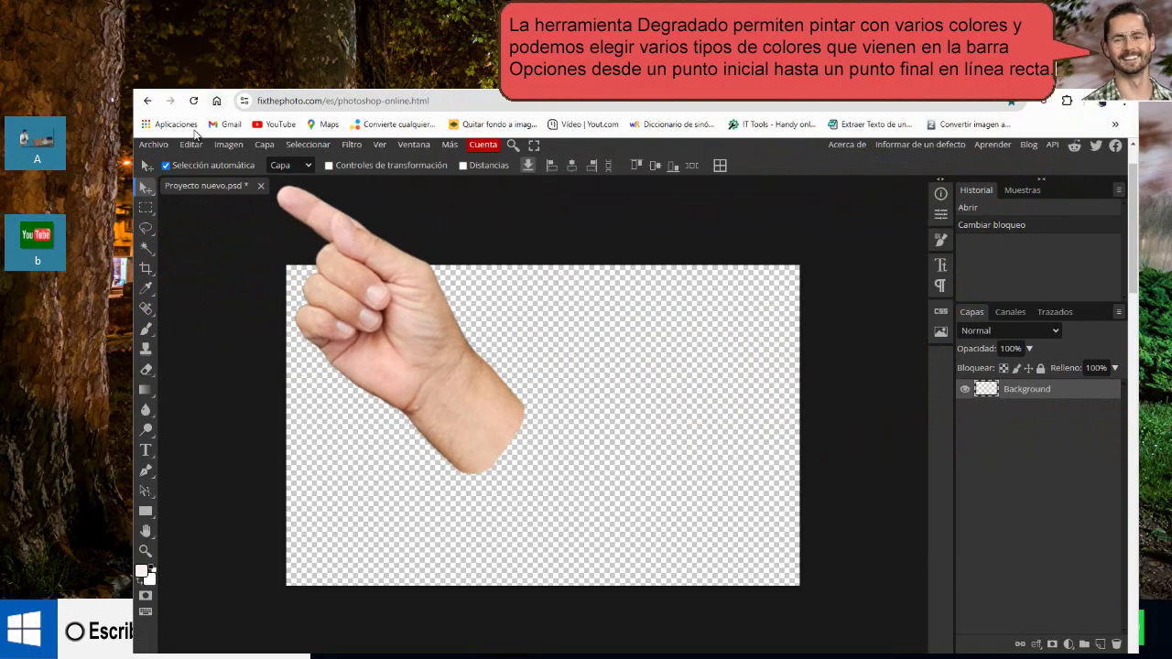
Step: Bring up the Archivo menu to begin opening the thumbnail images
click(154, 146)
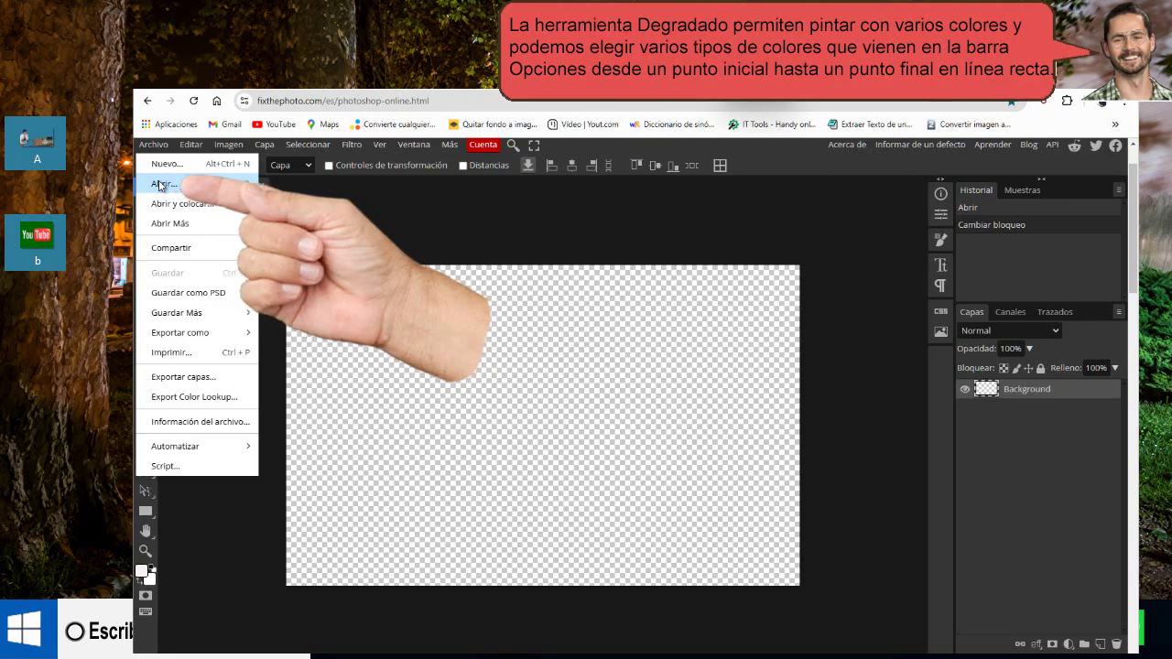
Step: Open desktop images A and b as separate documents, then view A.psd
click(161, 183)
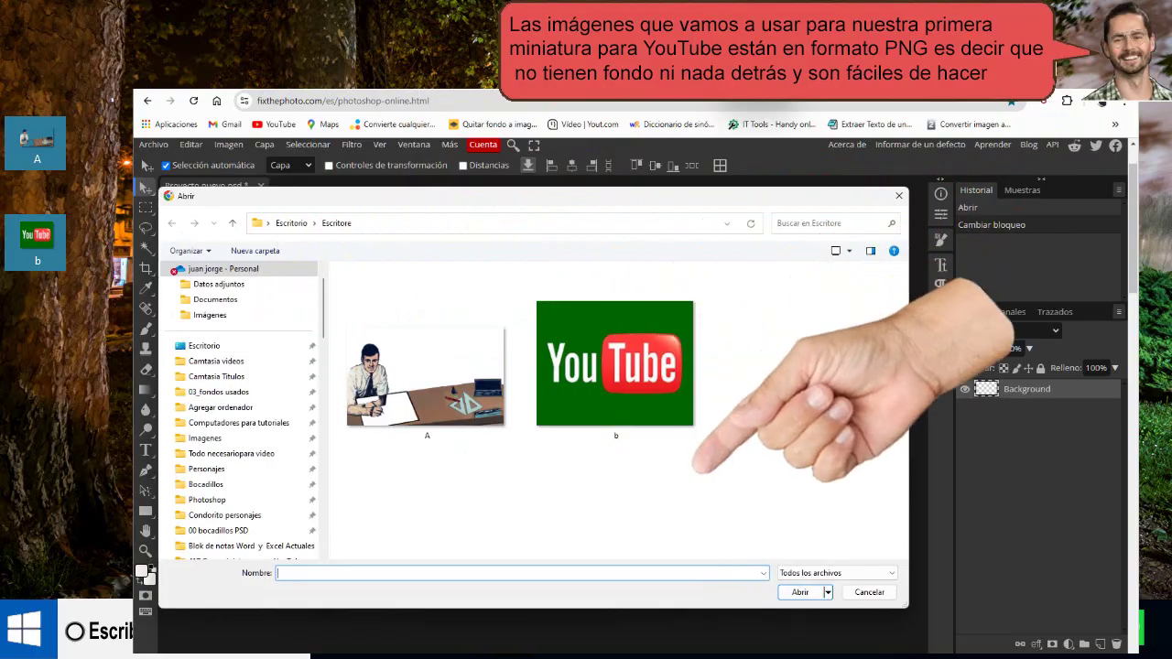
drag(545, 482, 401, 396)
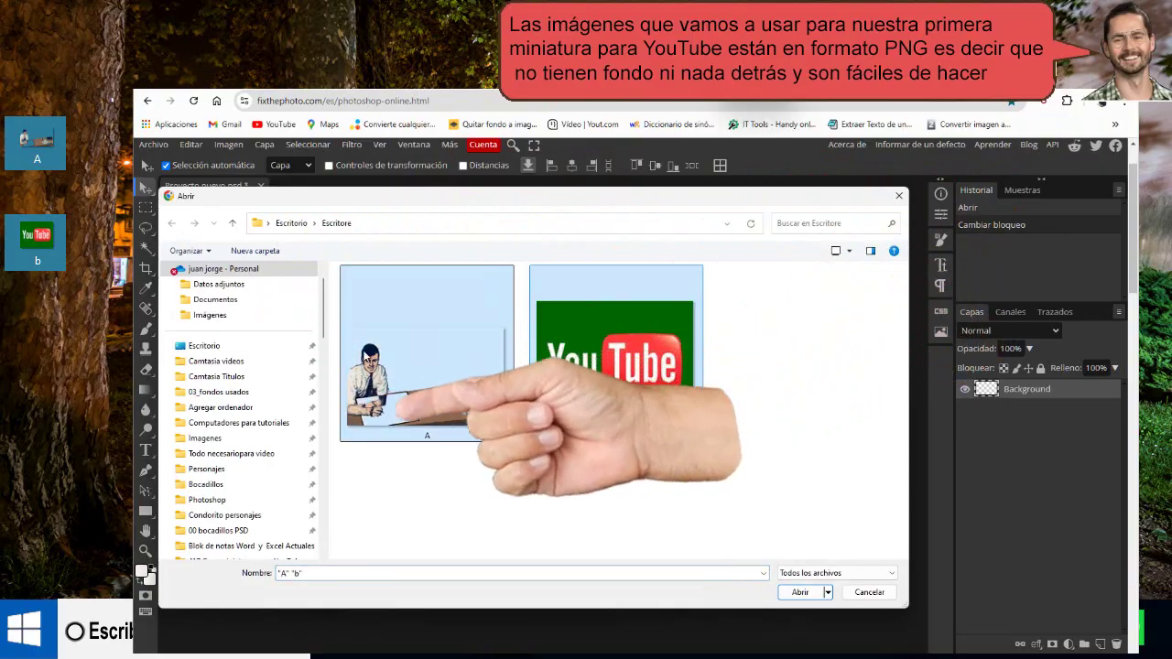
click(800, 592)
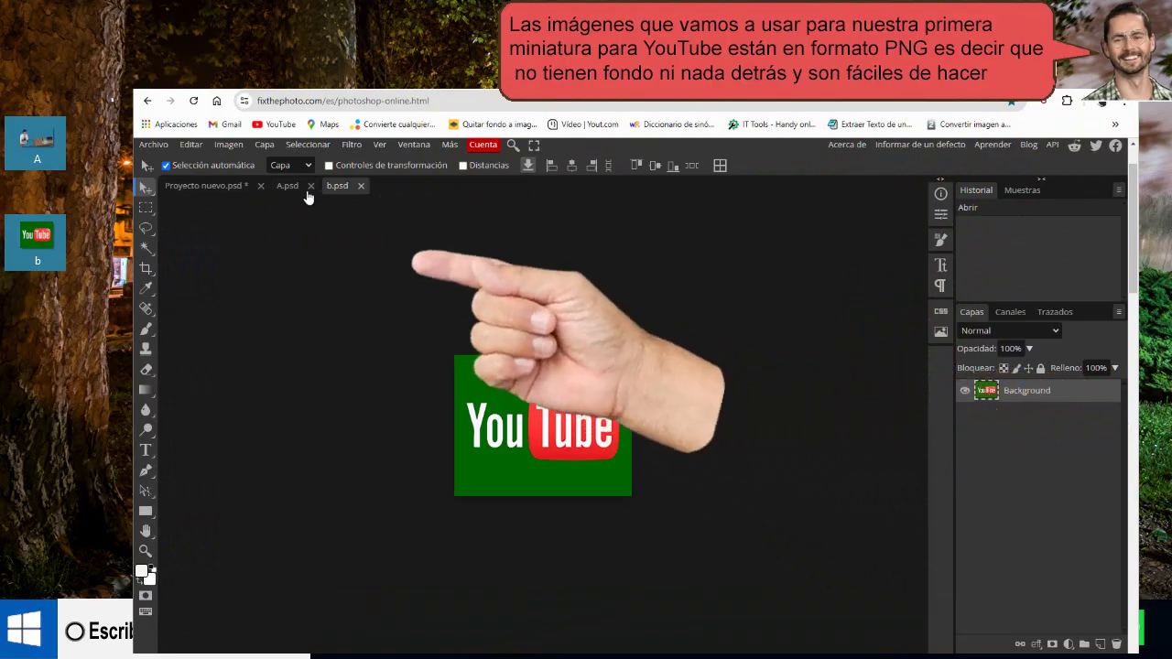
click(288, 186)
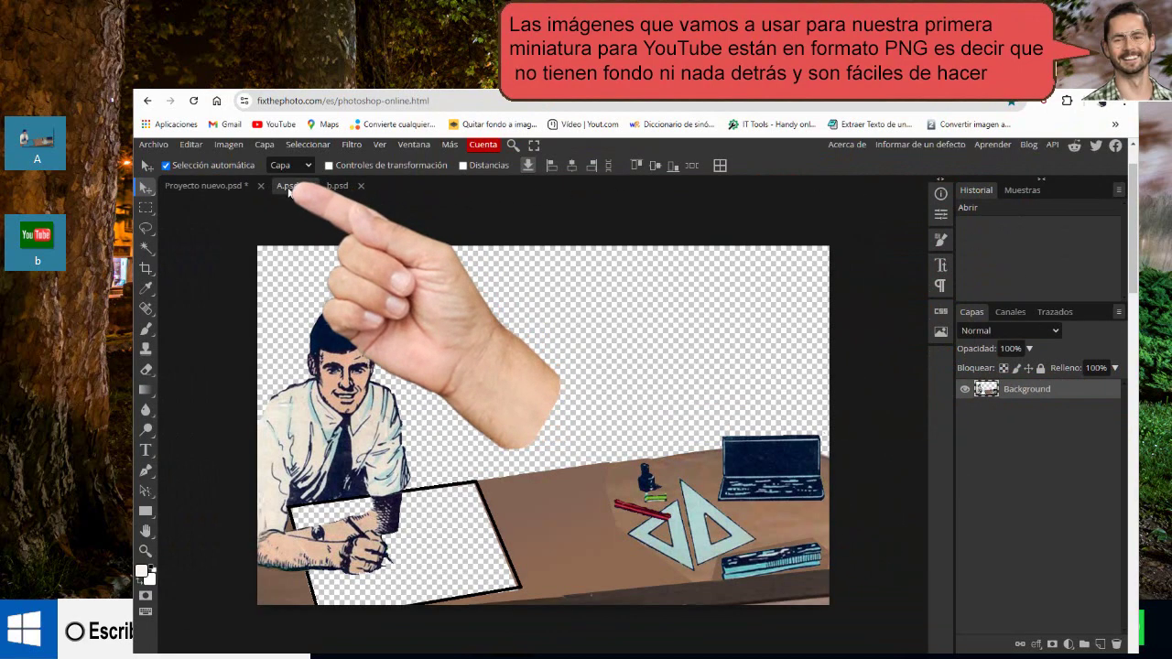
Step: Select the entire desk illustration in A.psd and copy it
click(147, 209)
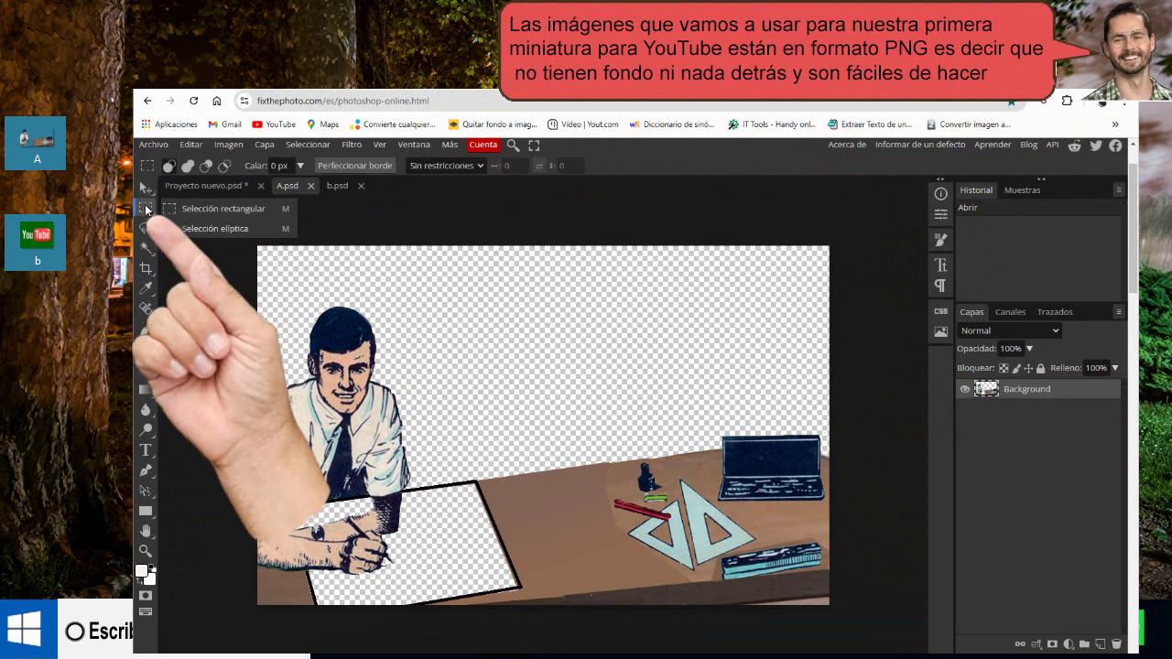
click(222, 209)
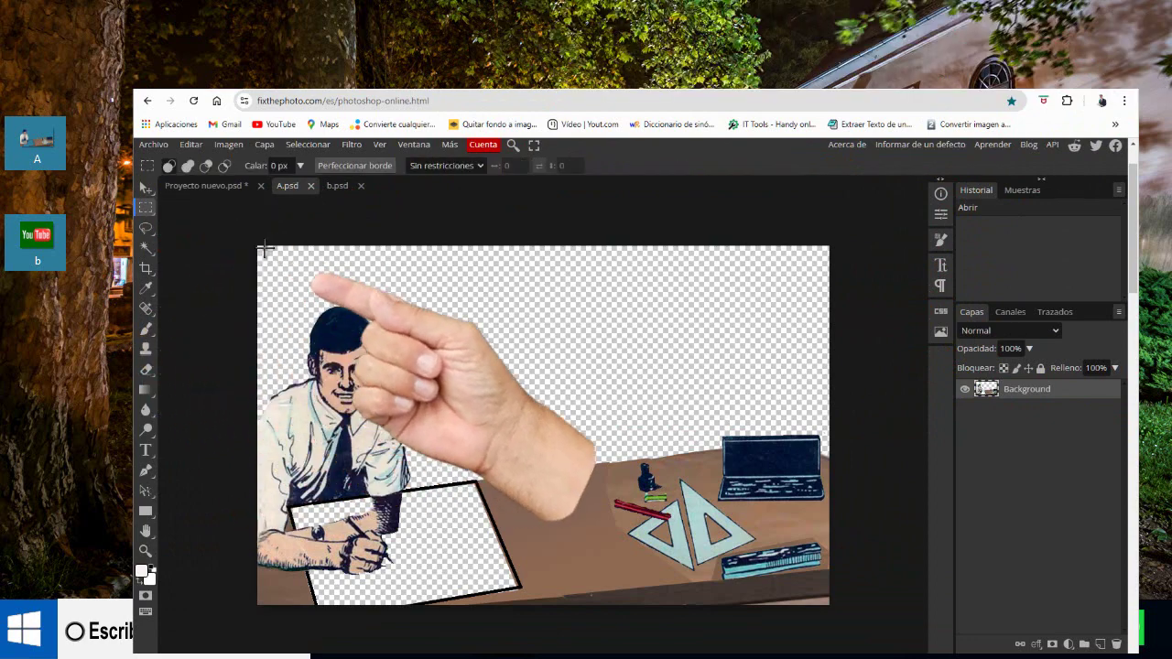
drag(265, 249, 863, 601)
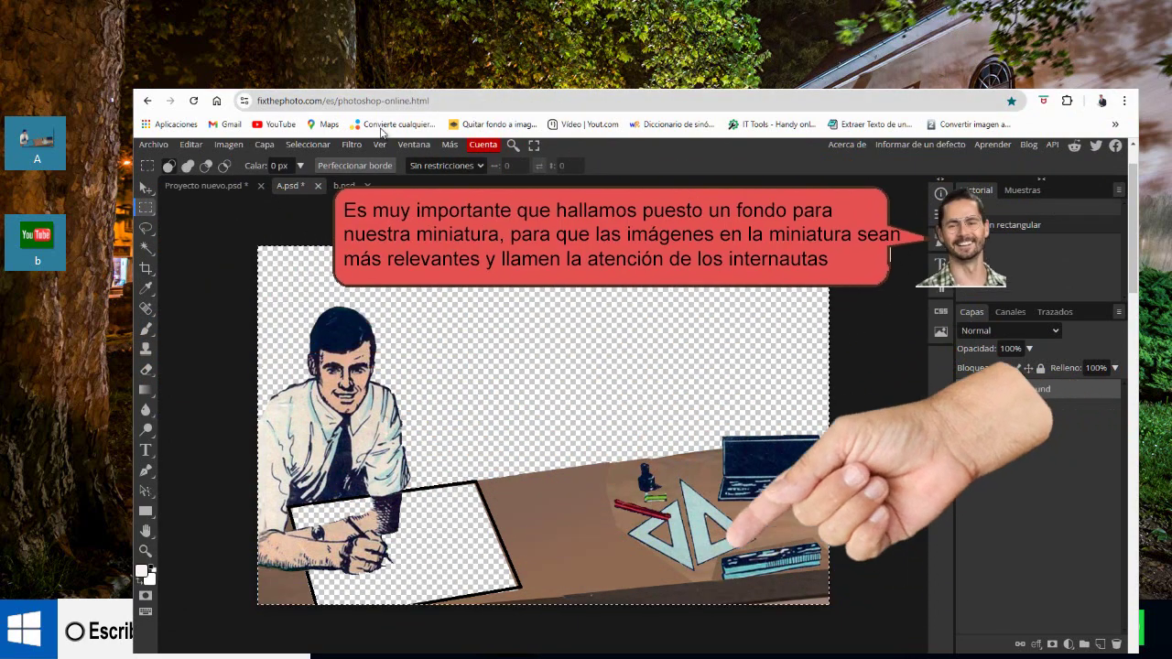
click(193, 145)
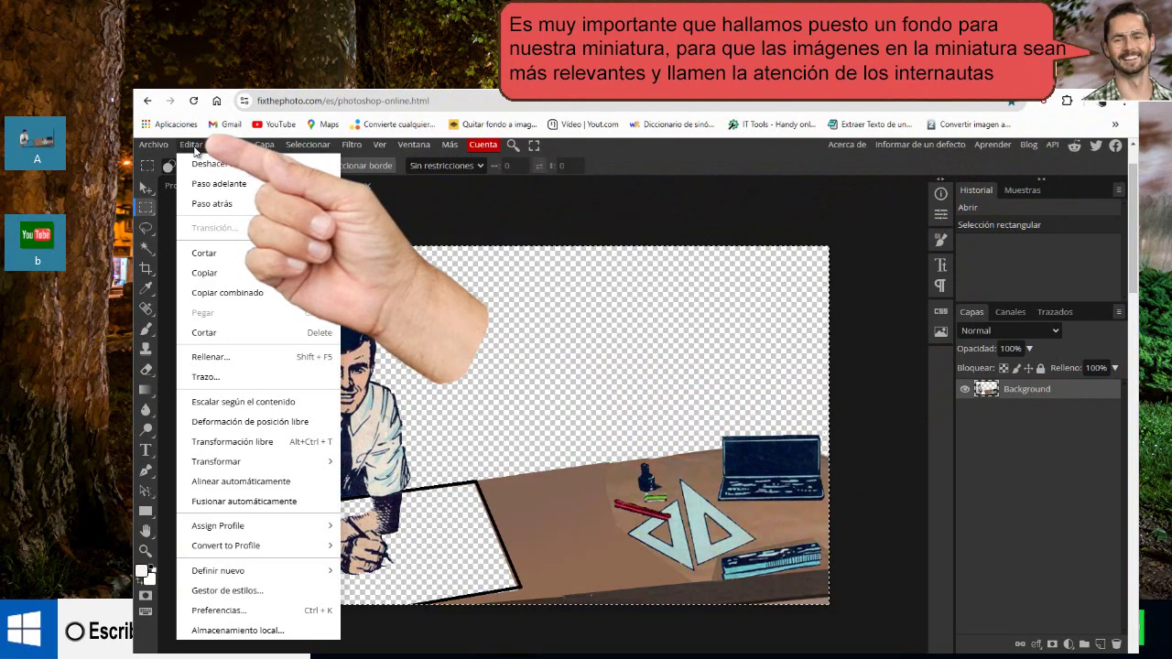
click(196, 272)
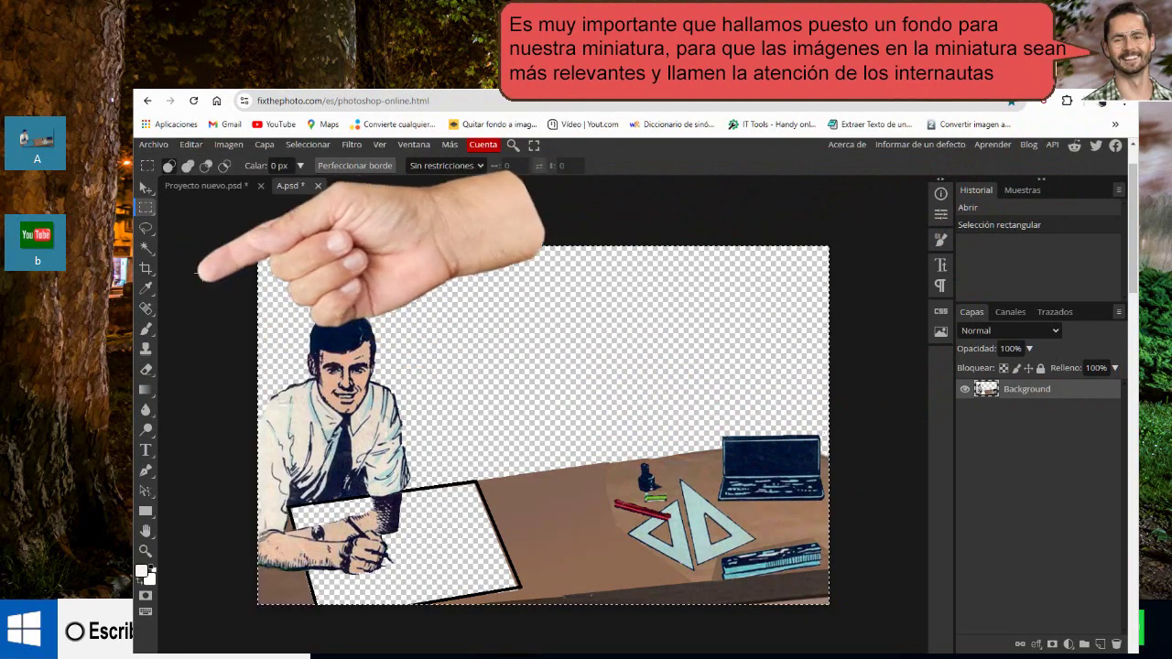
Step: Paste the desk illustration into Proyecto nuevo.psd and nudge it slightly down
click(204, 187)
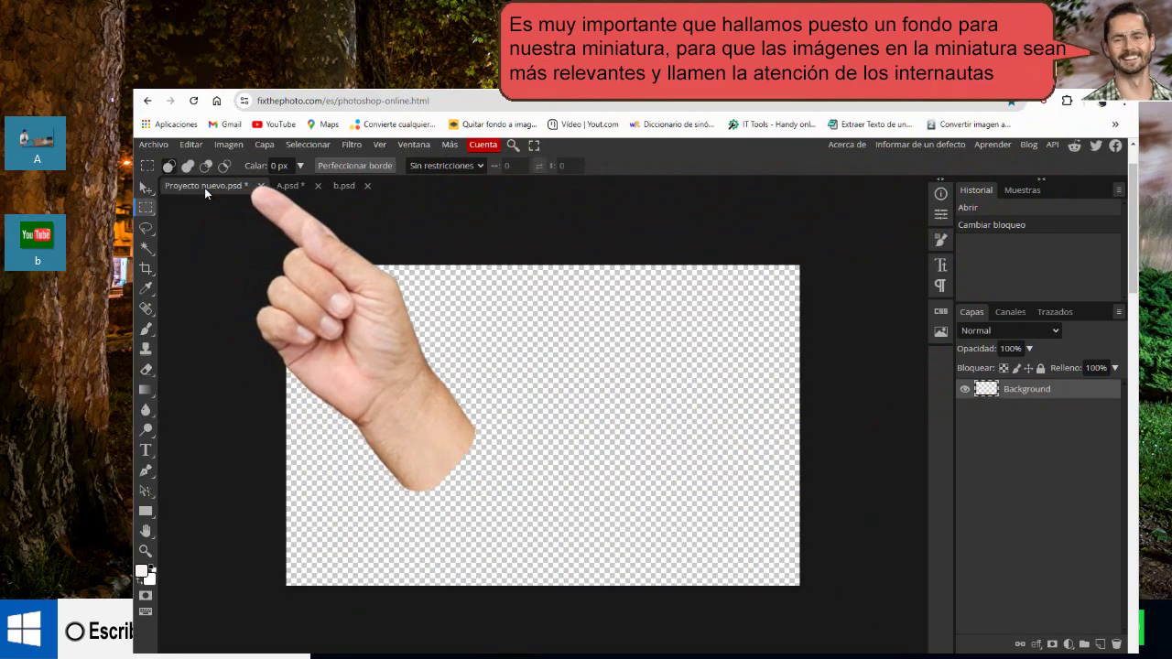
click(192, 147)
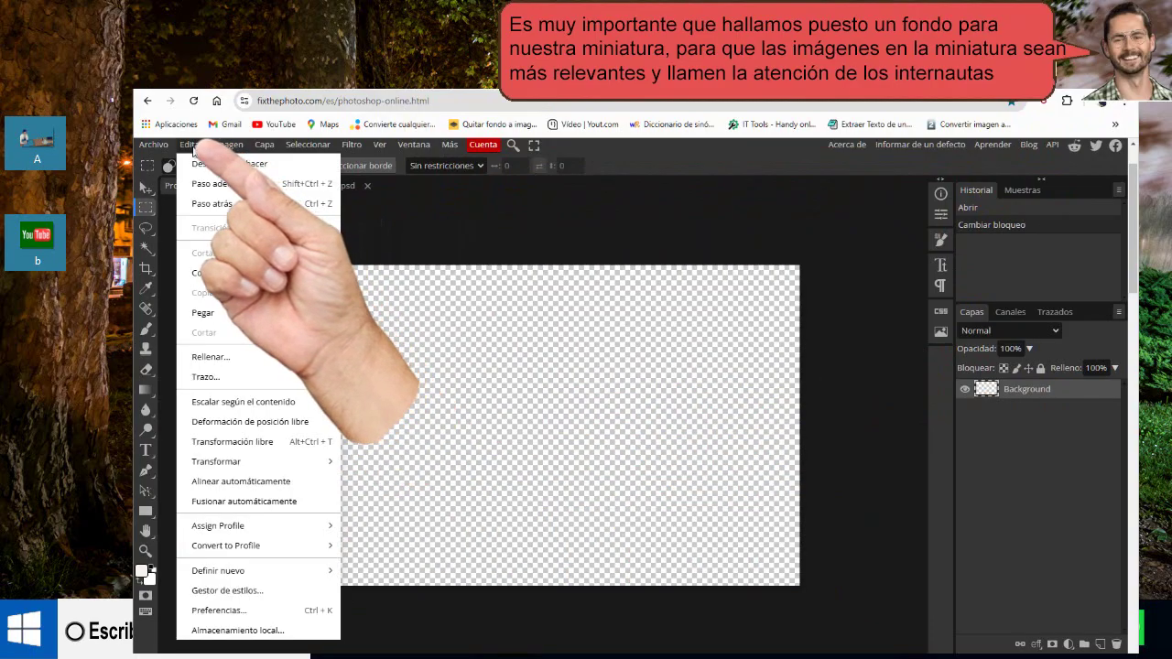
click(204, 312)
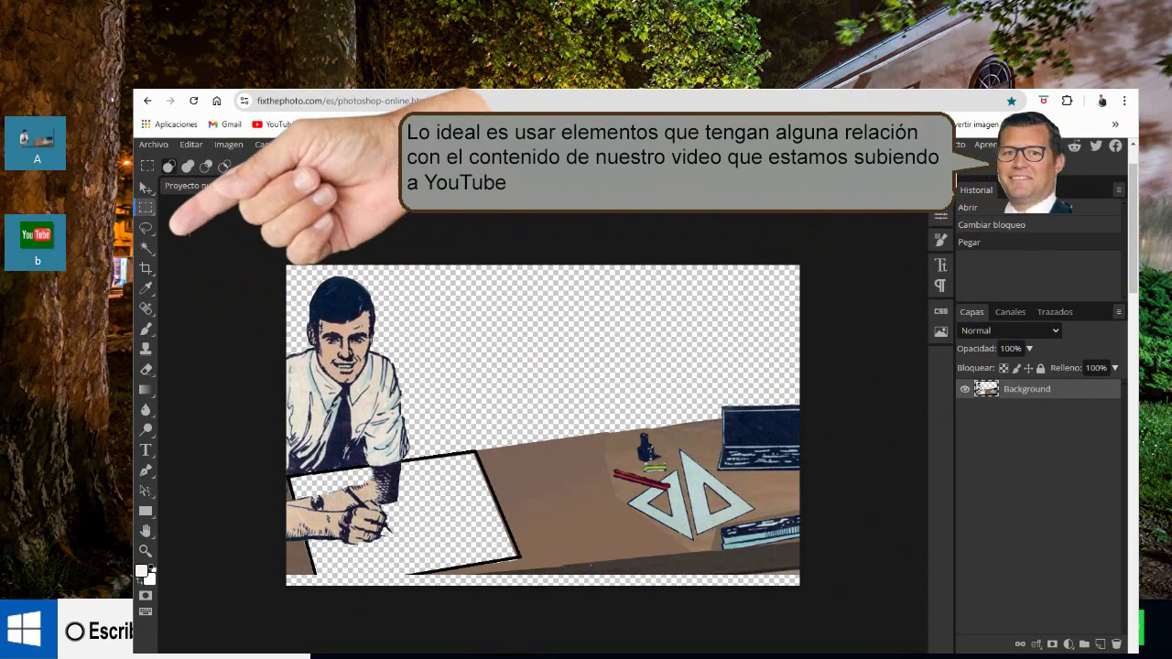
click(144, 187)
drag(571, 481, 573, 498)
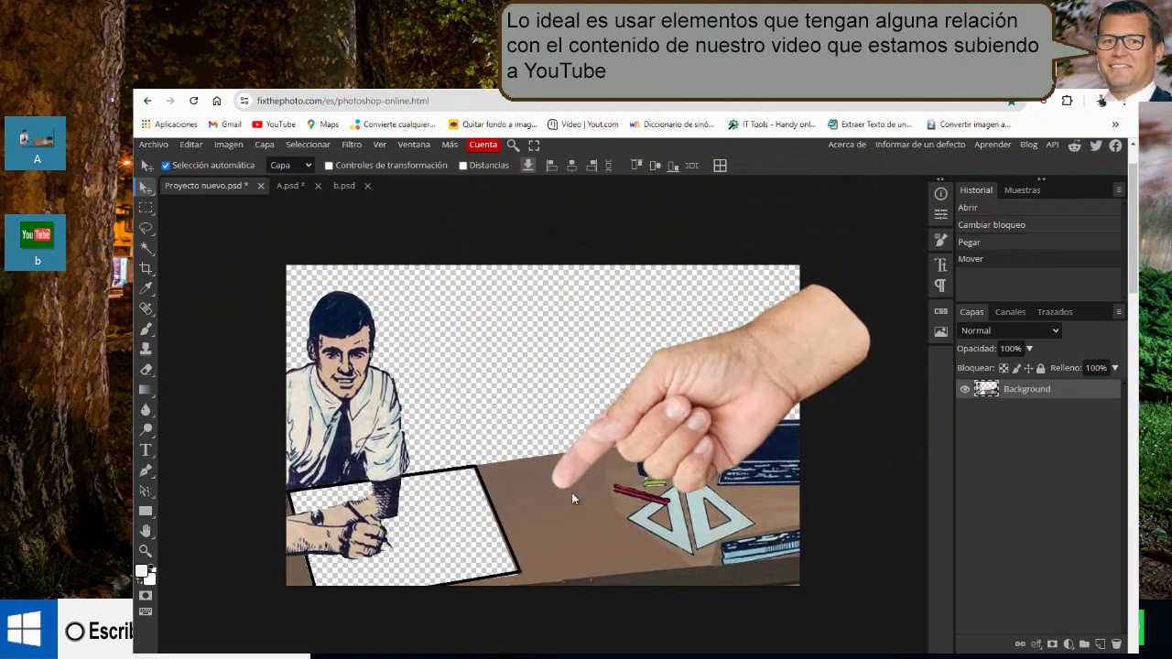
Step: Copy the whole YouTube logo from b.psd and paste it into the project
click(345, 187)
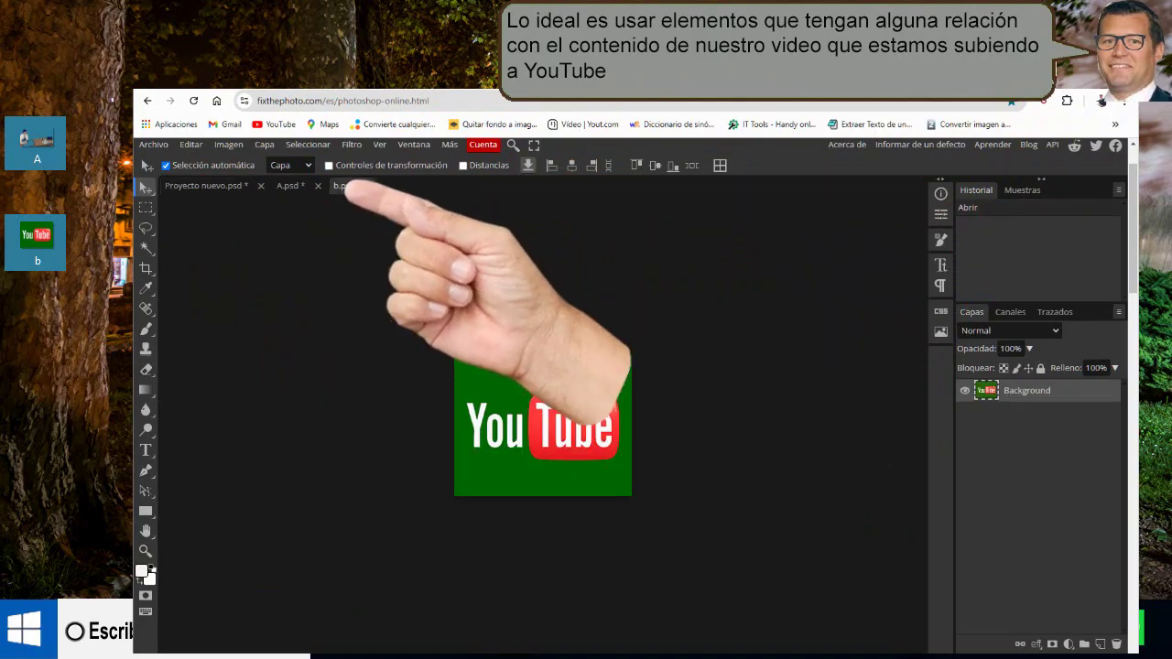
click(146, 208)
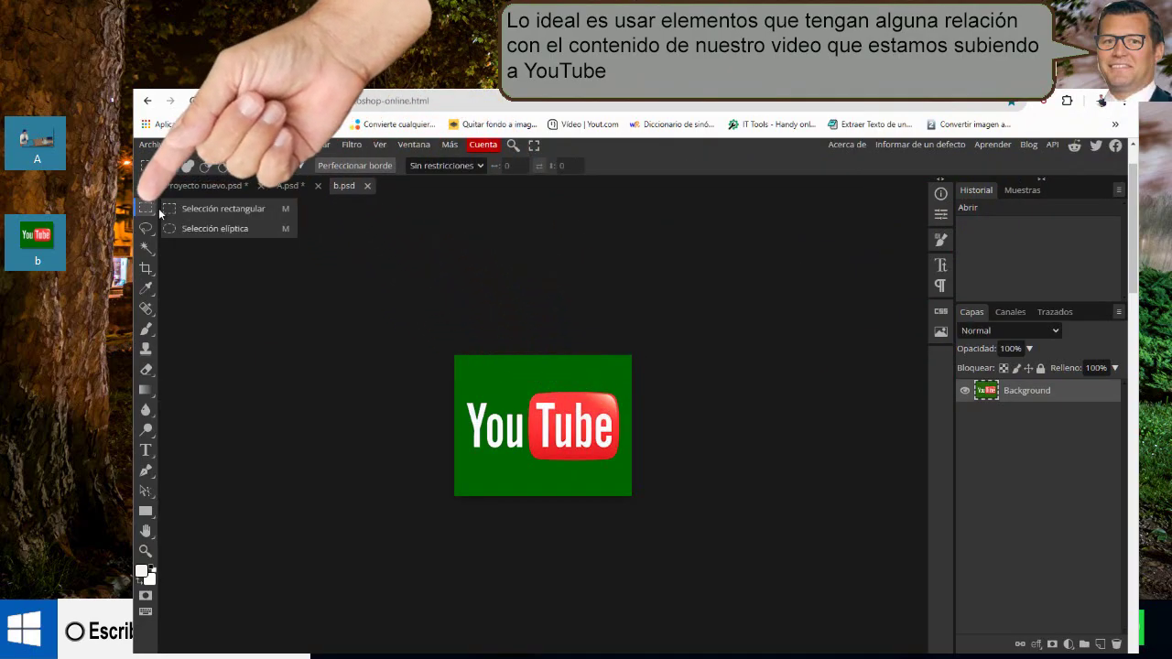
click(197, 210)
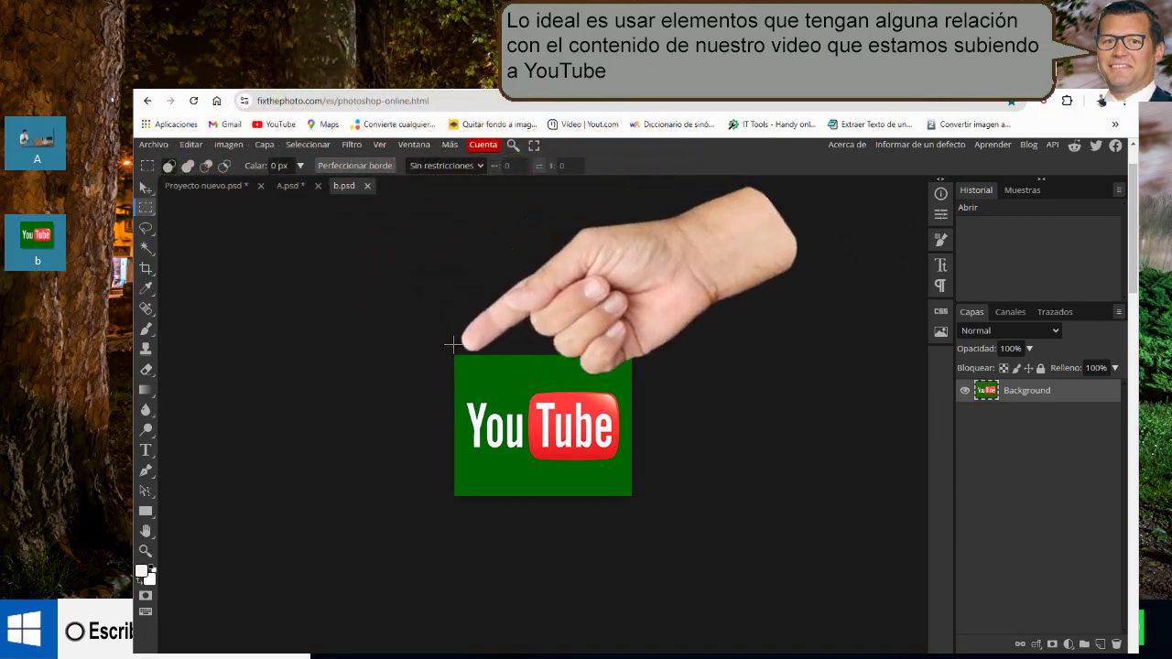
drag(454, 355, 633, 514)
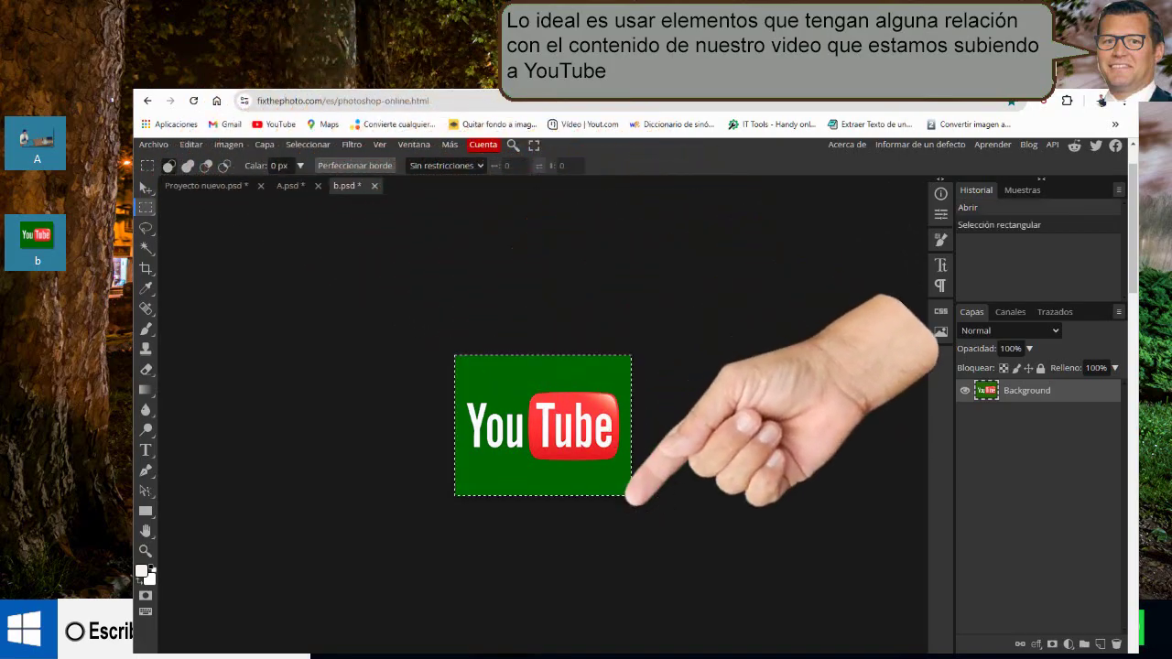
click(189, 145)
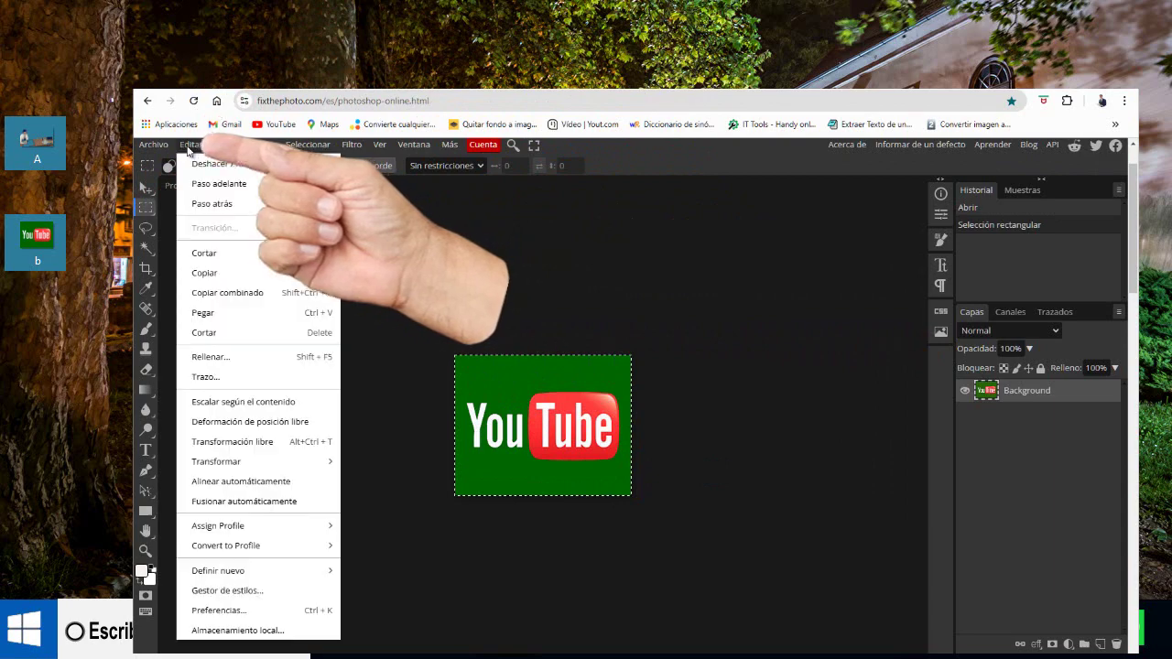
click(202, 272)
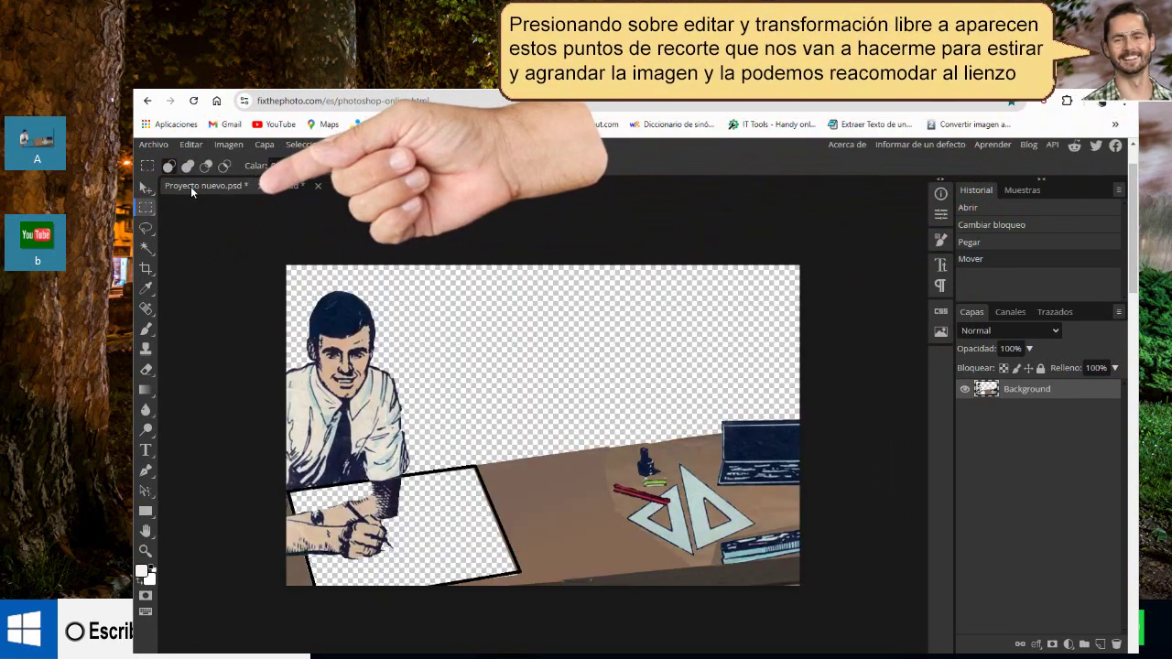
click(190, 145)
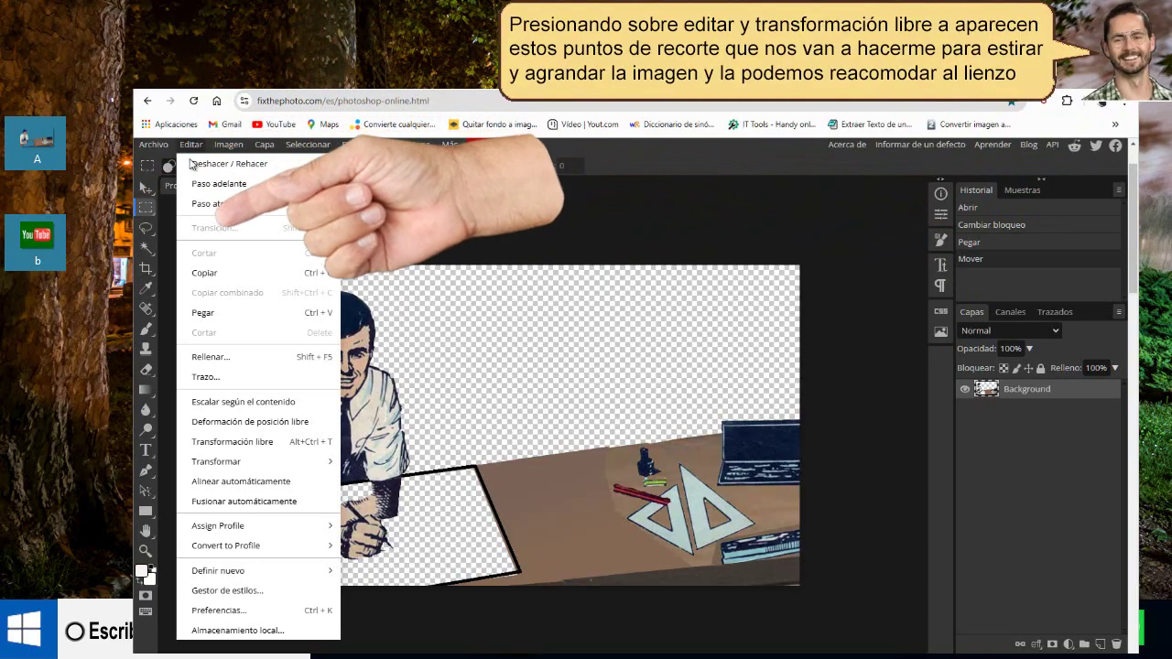
click(203, 312)
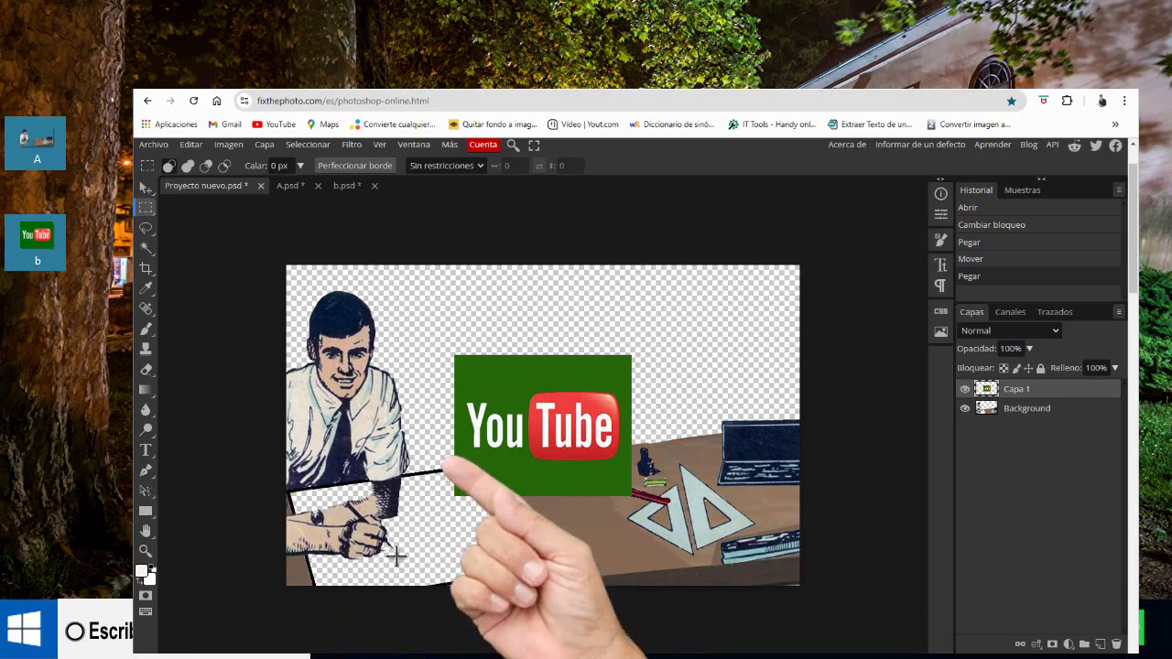
Step: Free-transform the logo, rotating it about 172° and moving it to the lower-left
click(189, 146)
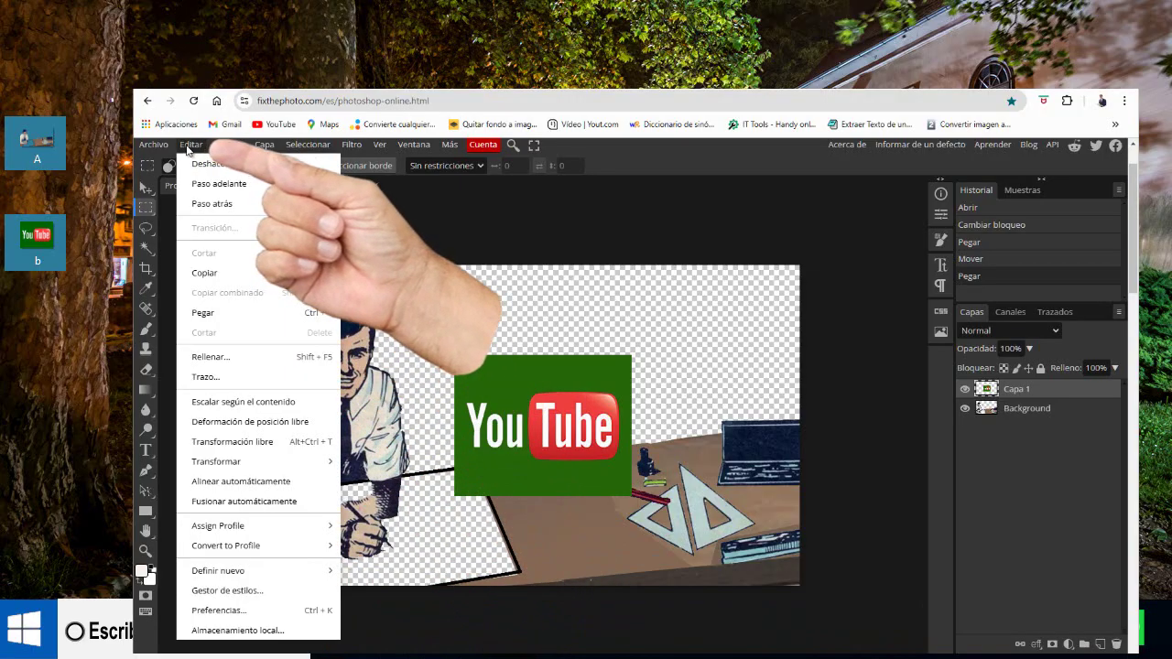
click(236, 442)
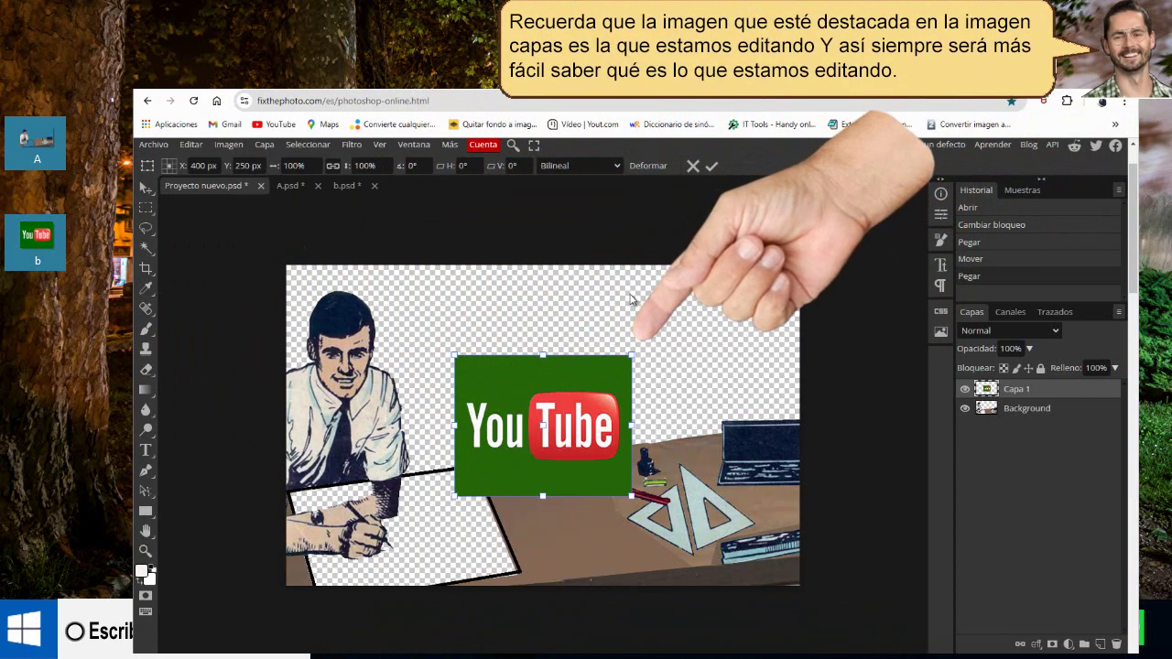
drag(635, 348, 474, 502)
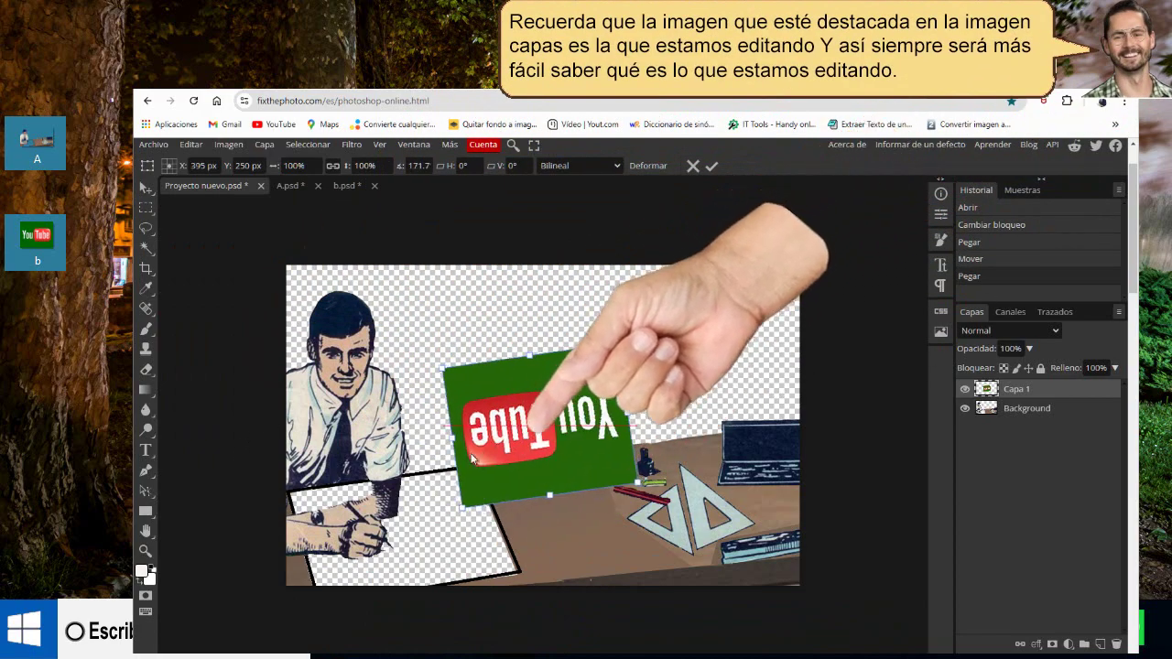
mouse_move(475, 468)
mouse_down()
mouse_move(357, 525)
mouse_move(359, 536)
mouse_up()
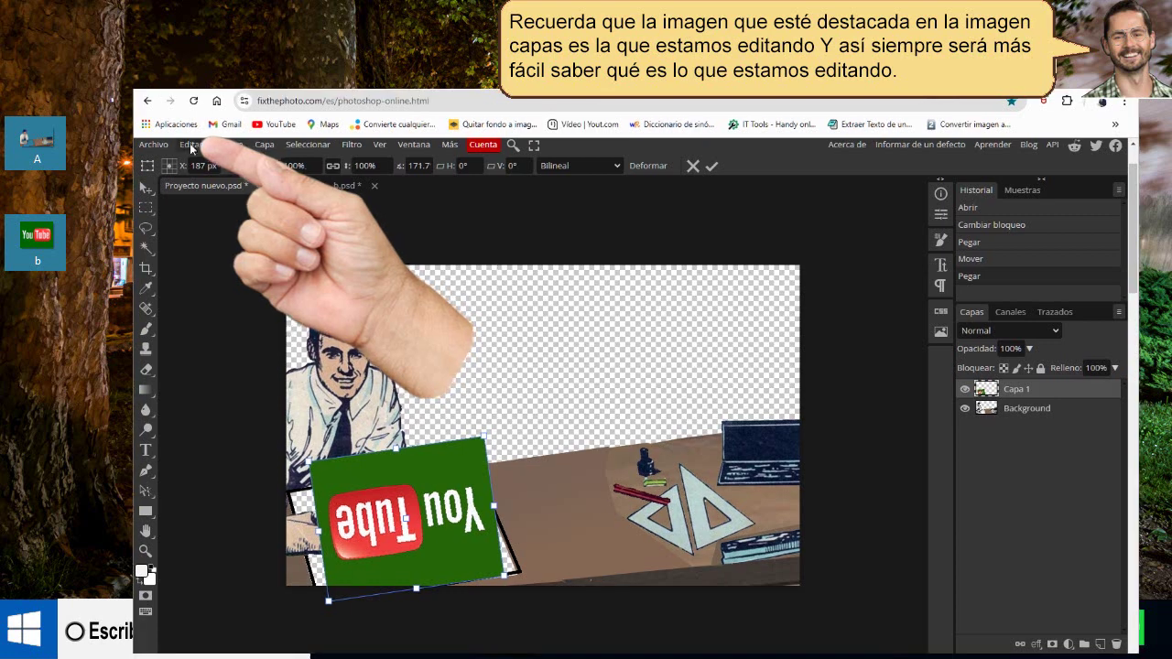
Step: Distort the logo's corner onto the desk and move Capa 1 below the illustration layer
click(190, 144)
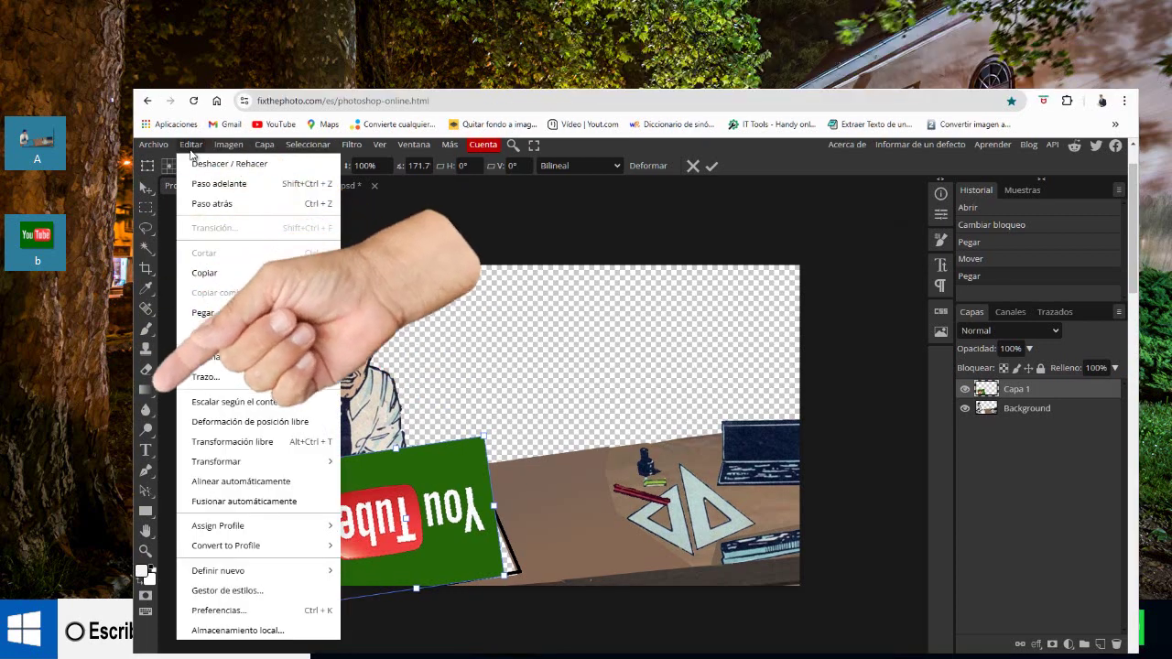
mouse_move(216, 461)
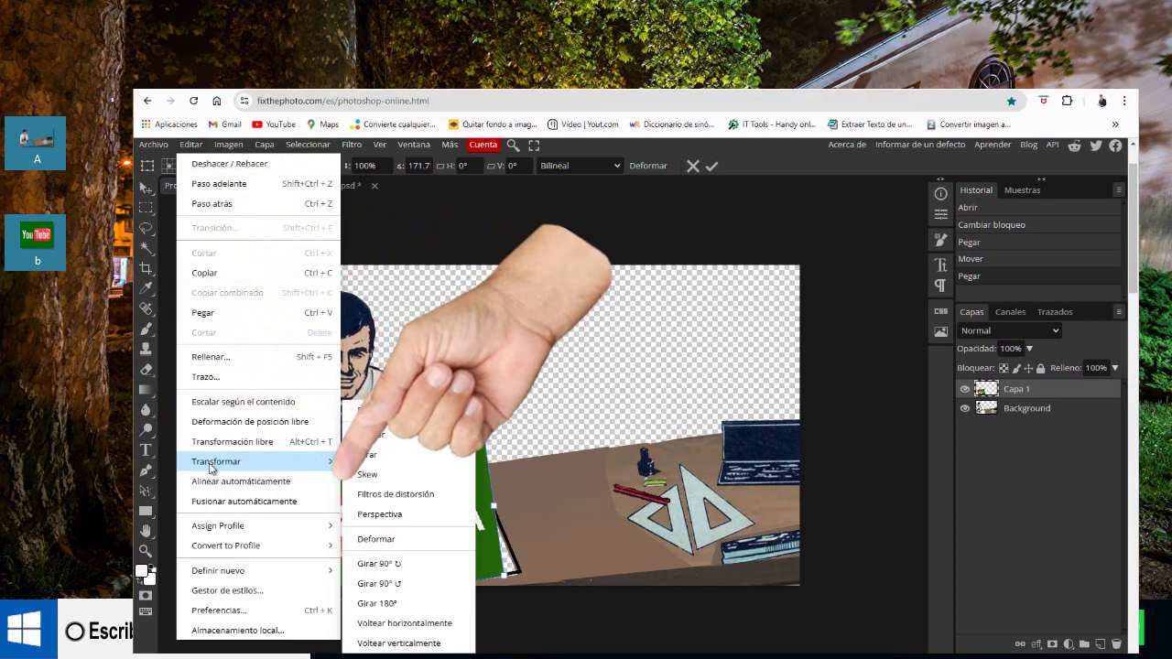
click(385, 495)
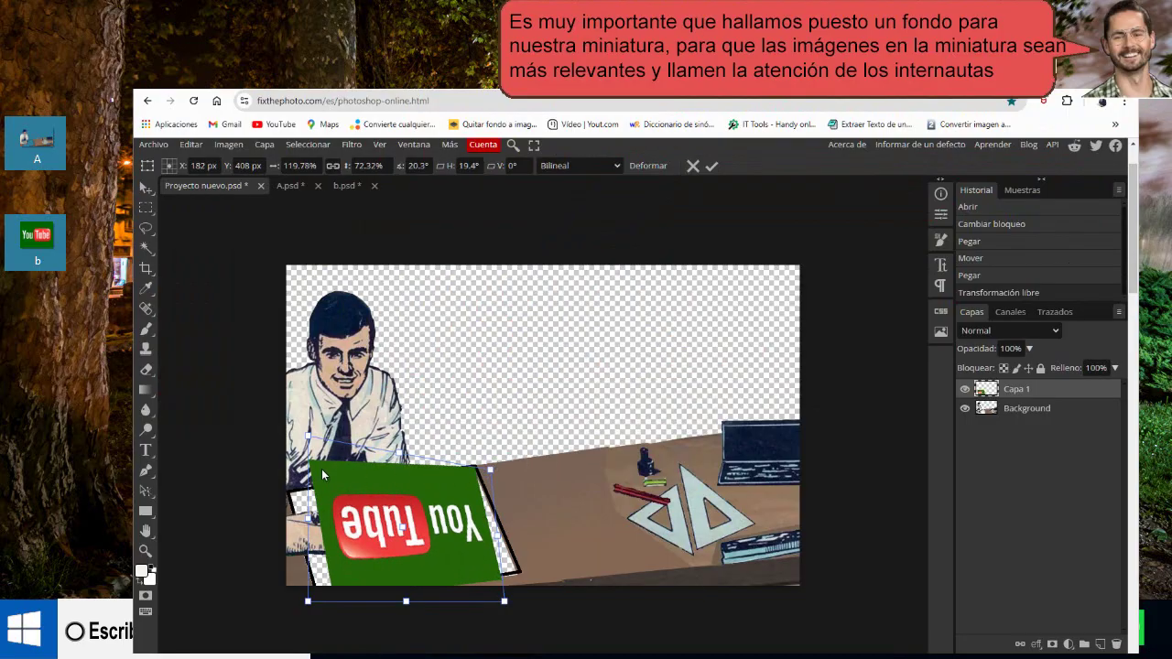
drag(302, 437, 289, 472)
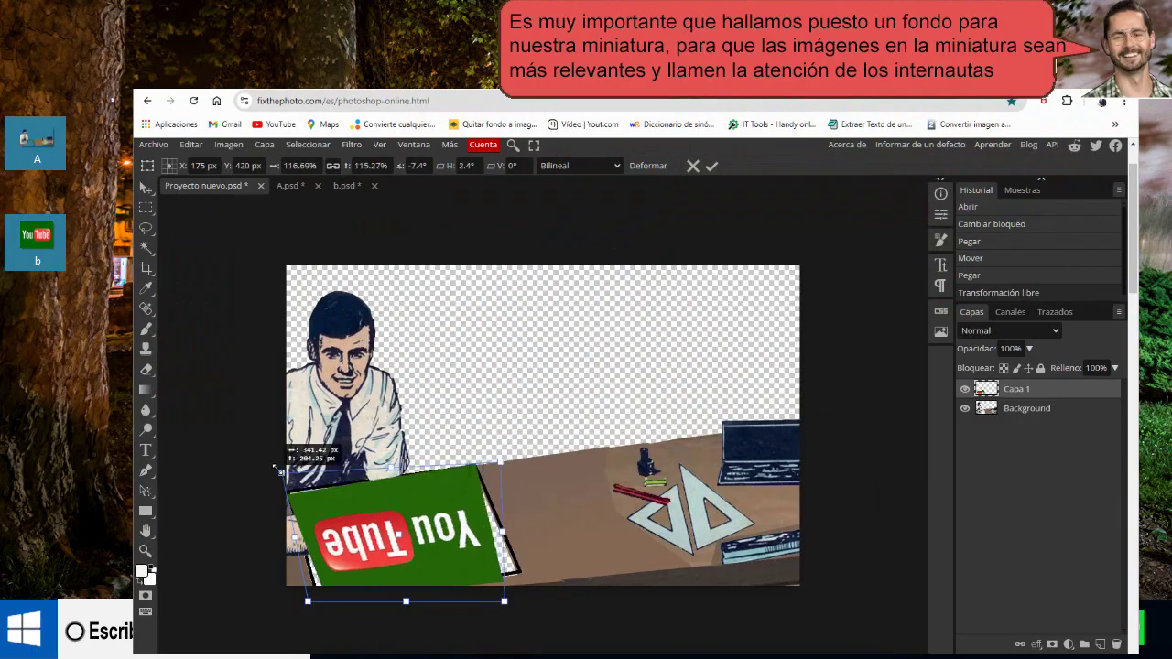
drag(278, 471, 278, 467)
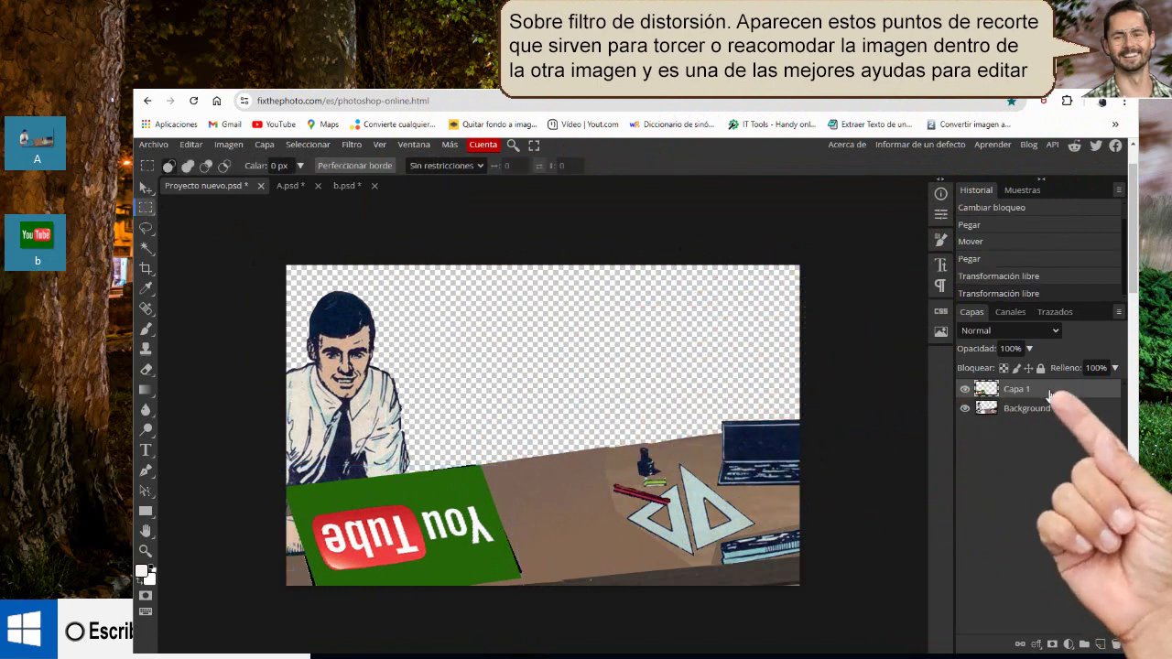
drag(1050, 394, 1051, 444)
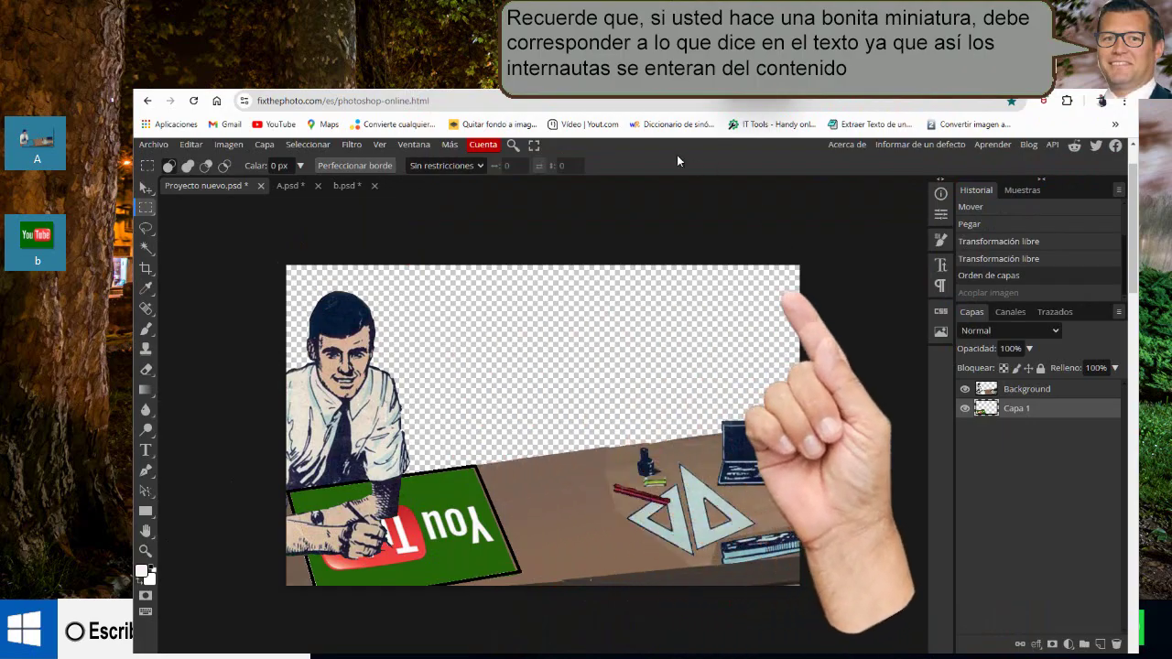
Step: Flatten the image with Acoplar imagen into one white-backed Background layer
click(264, 145)
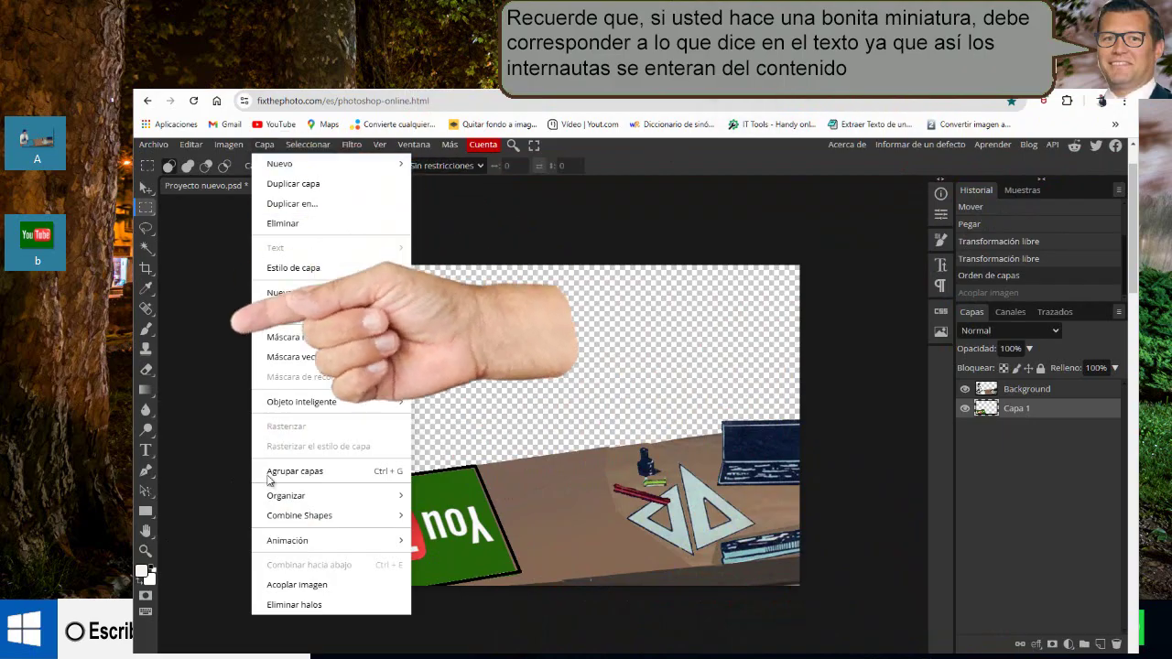
click(272, 584)
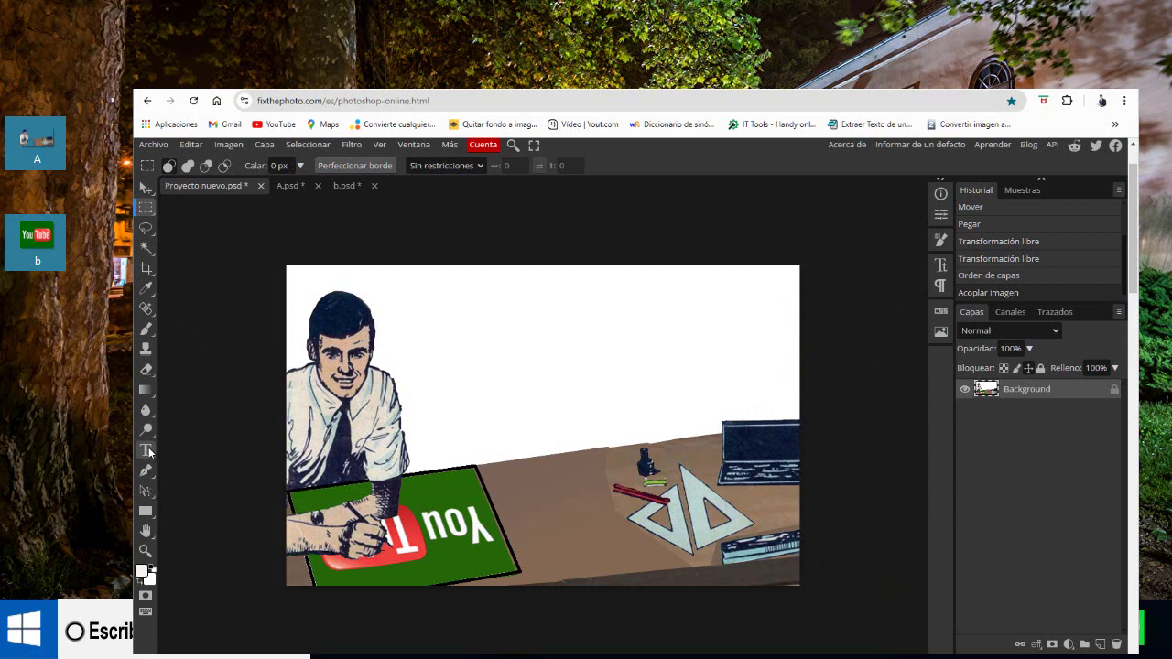
click(149, 451)
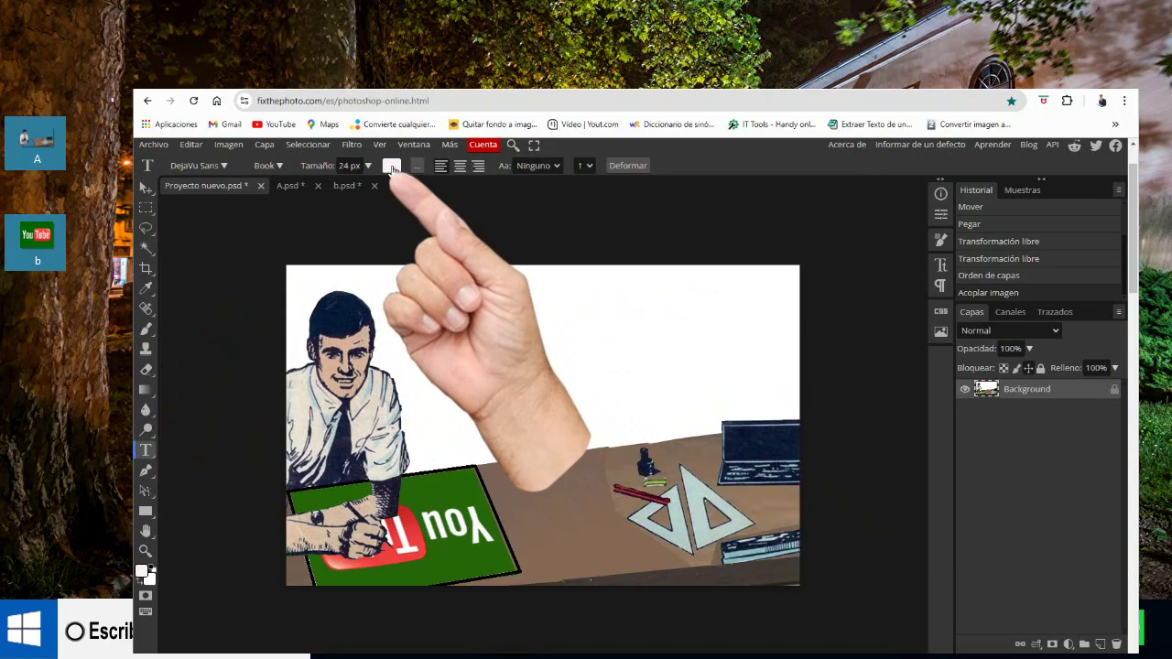
Step: Set a yellow text colour and add the title 'Mi primera miniatura para YouTube' at the top
click(392, 167)
click(396, 407)
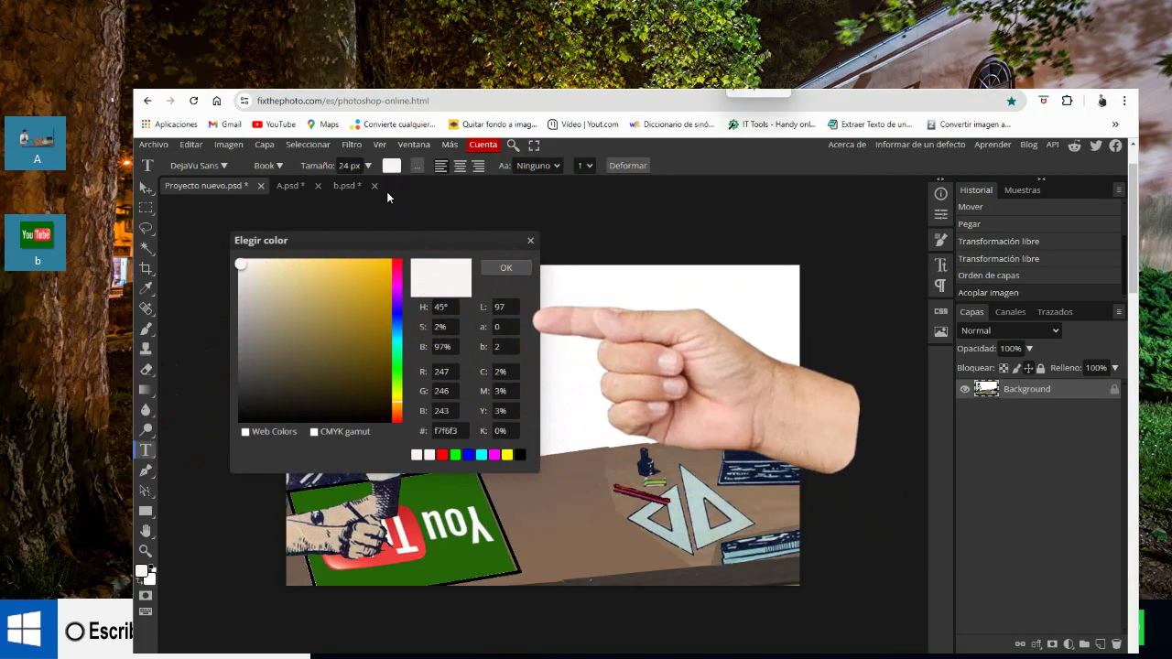
click(500, 270)
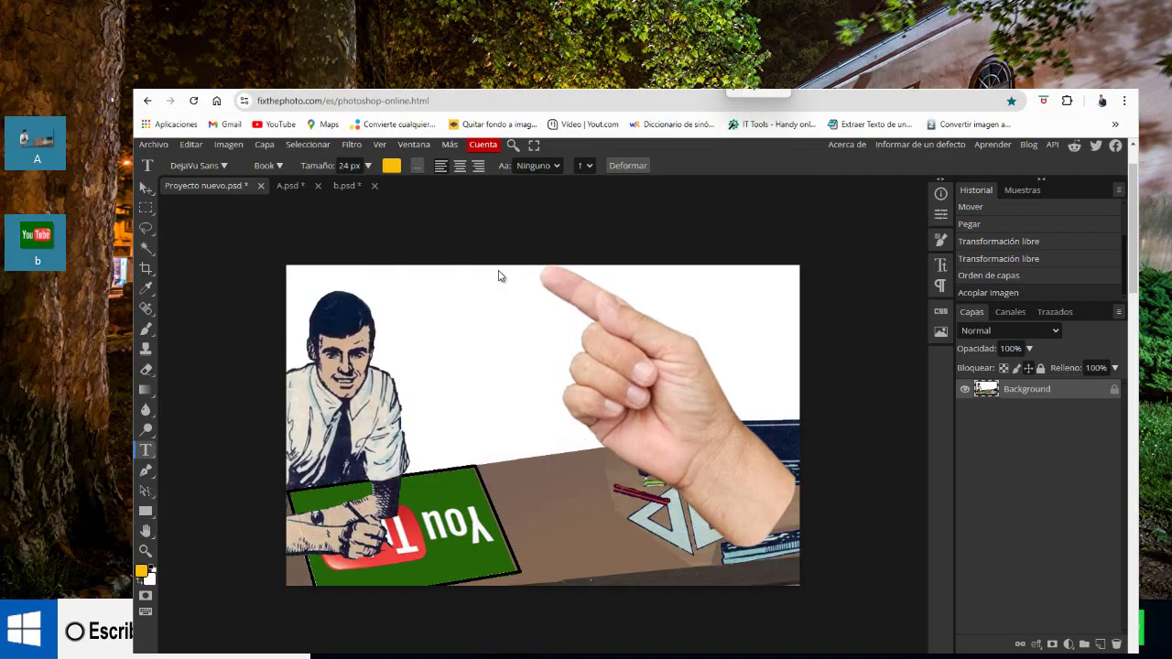
click(395, 291)
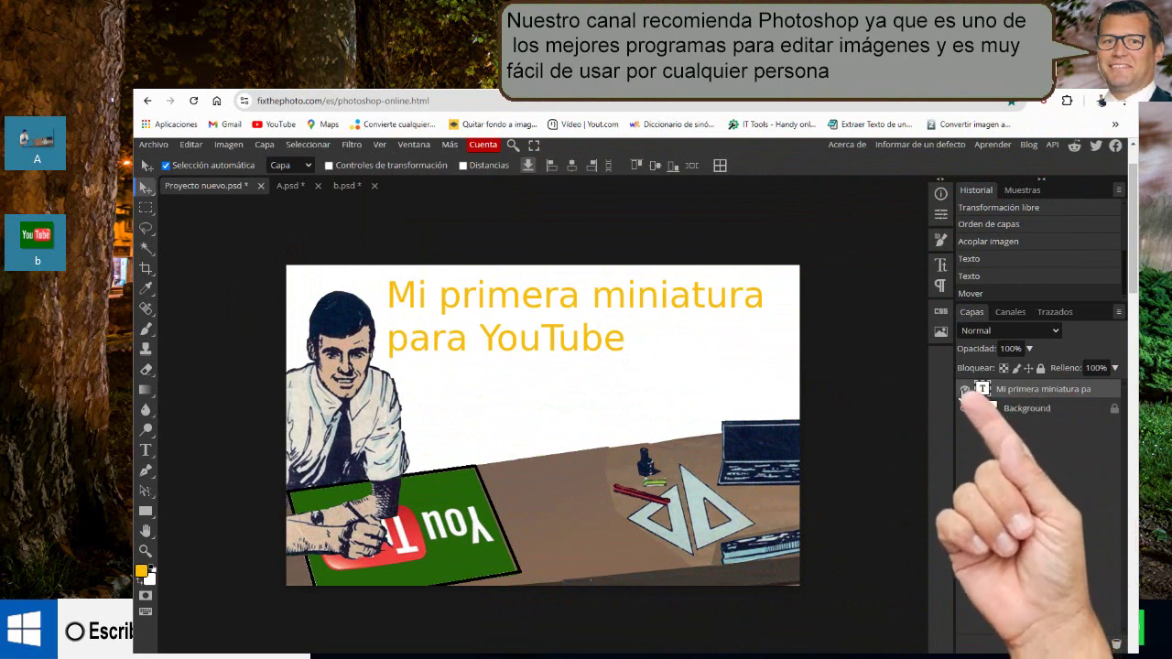
Step: Give the title layer a 5 px black Trazo stroke through Opciones de fusión
right_click(963, 394)
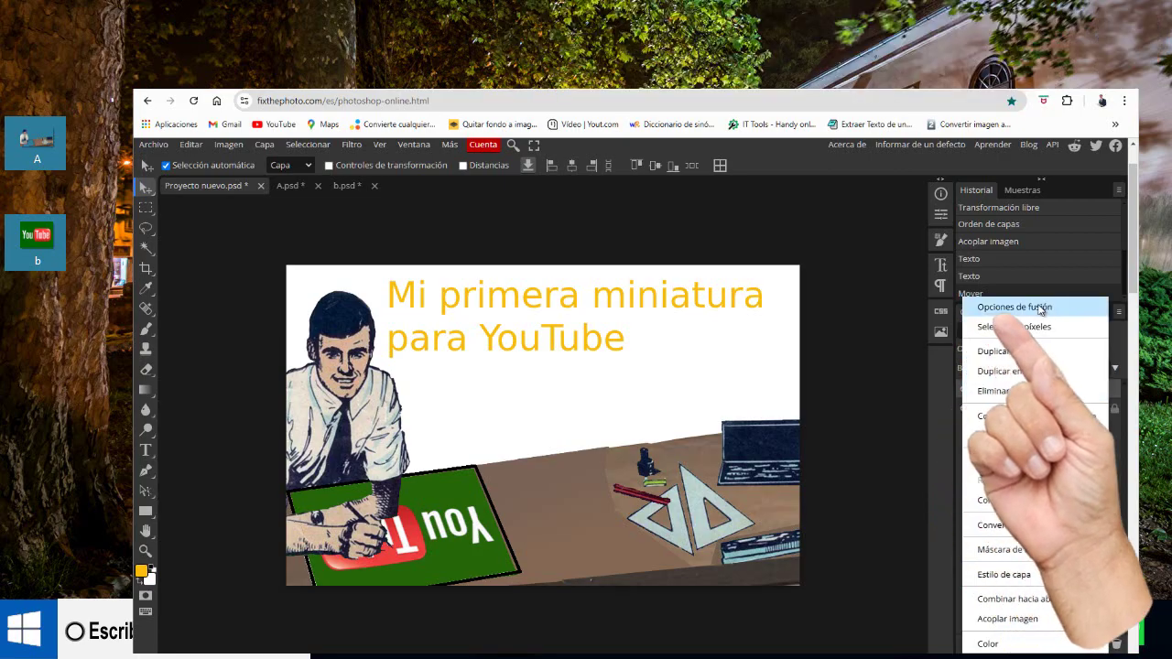
click(1039, 309)
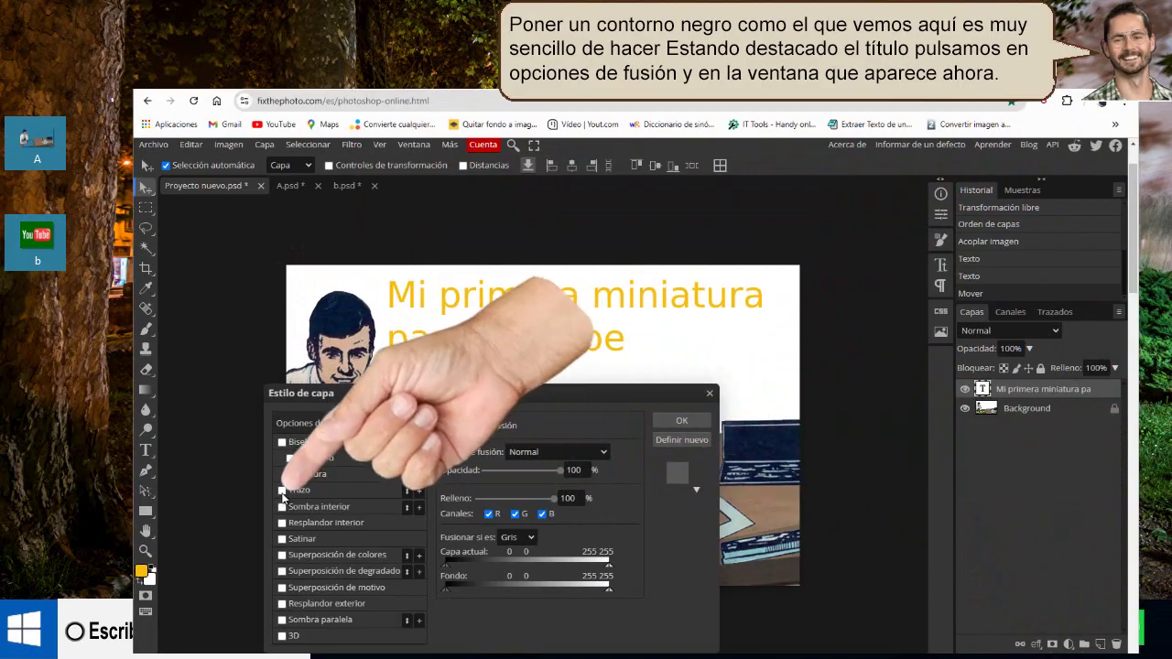
click(282, 490)
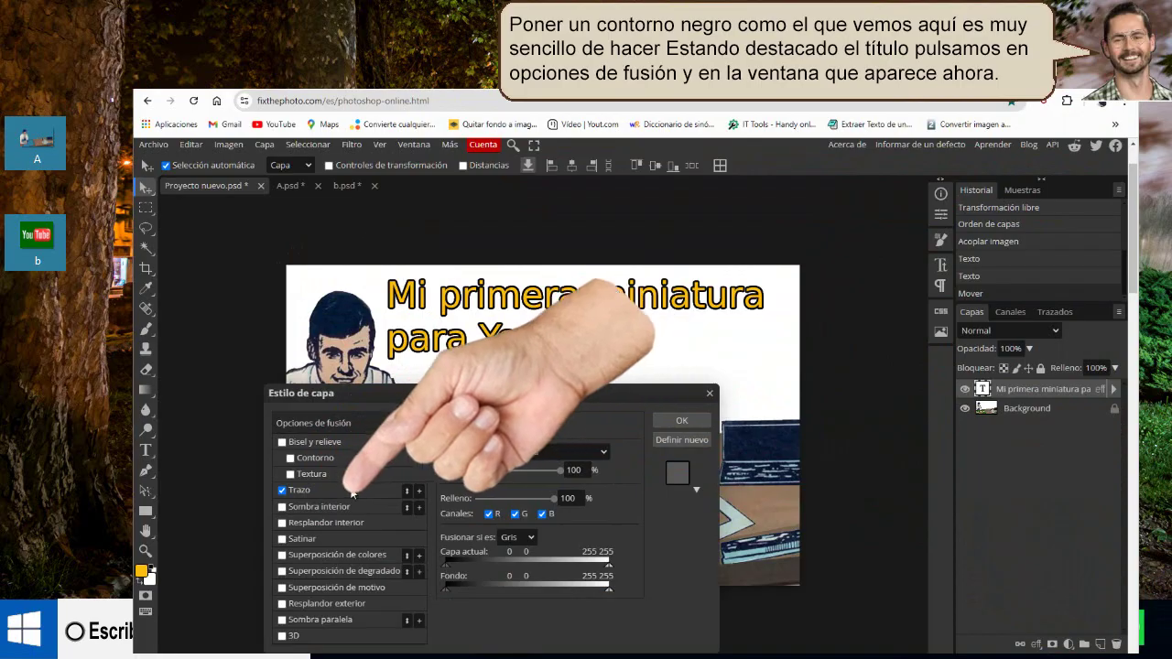
click(299, 489)
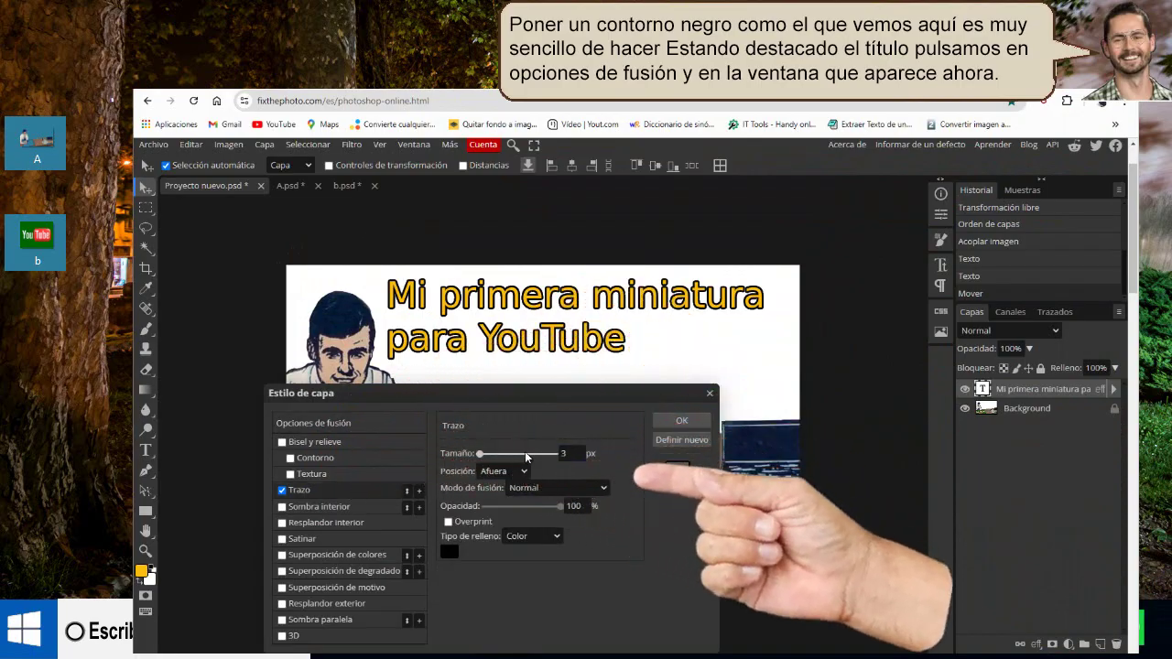
text(5)
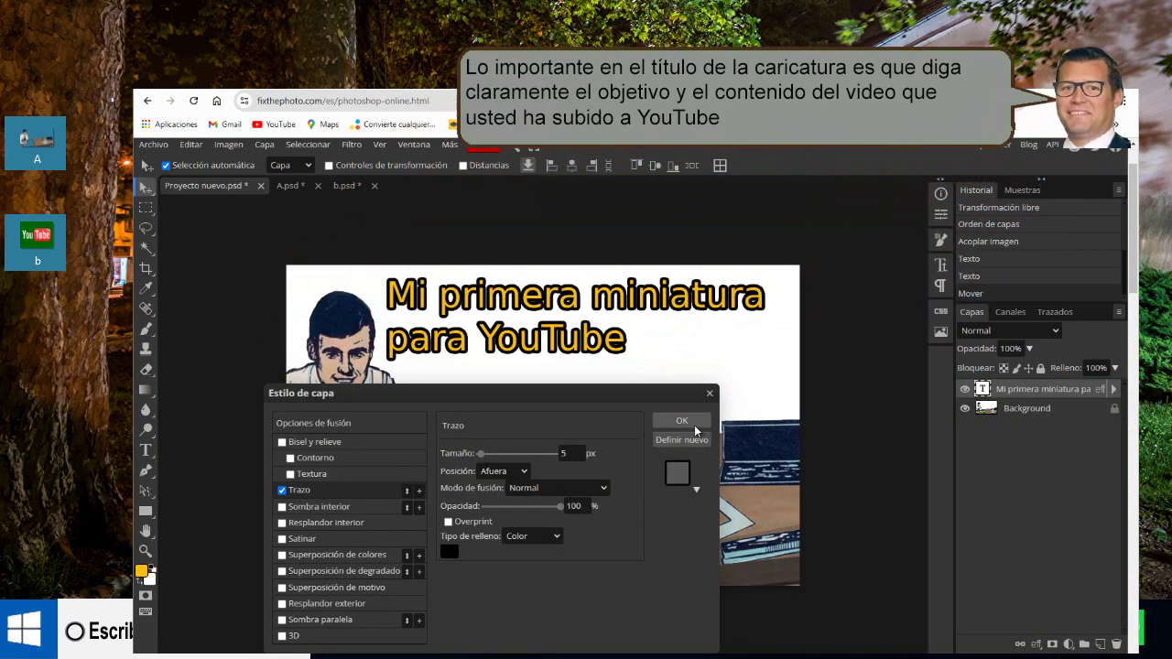
click(682, 422)
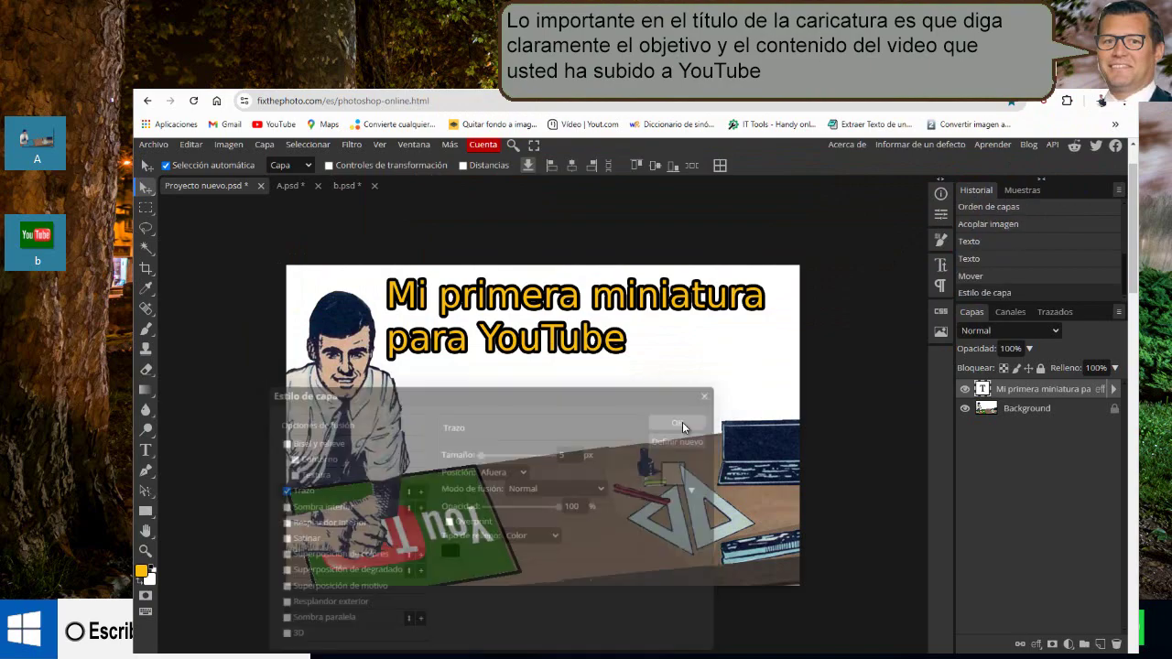
Step: Export the thumbnail as an 800×500 PNG via Exportar como and save the download
click(153, 147)
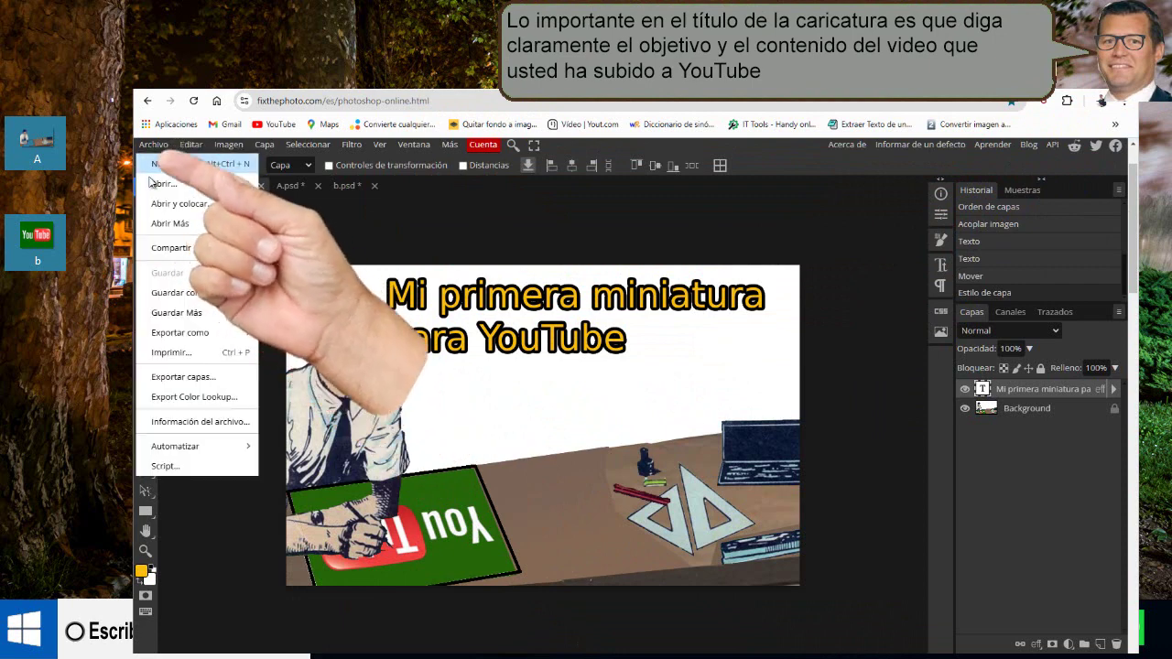
mouse_move(180, 332)
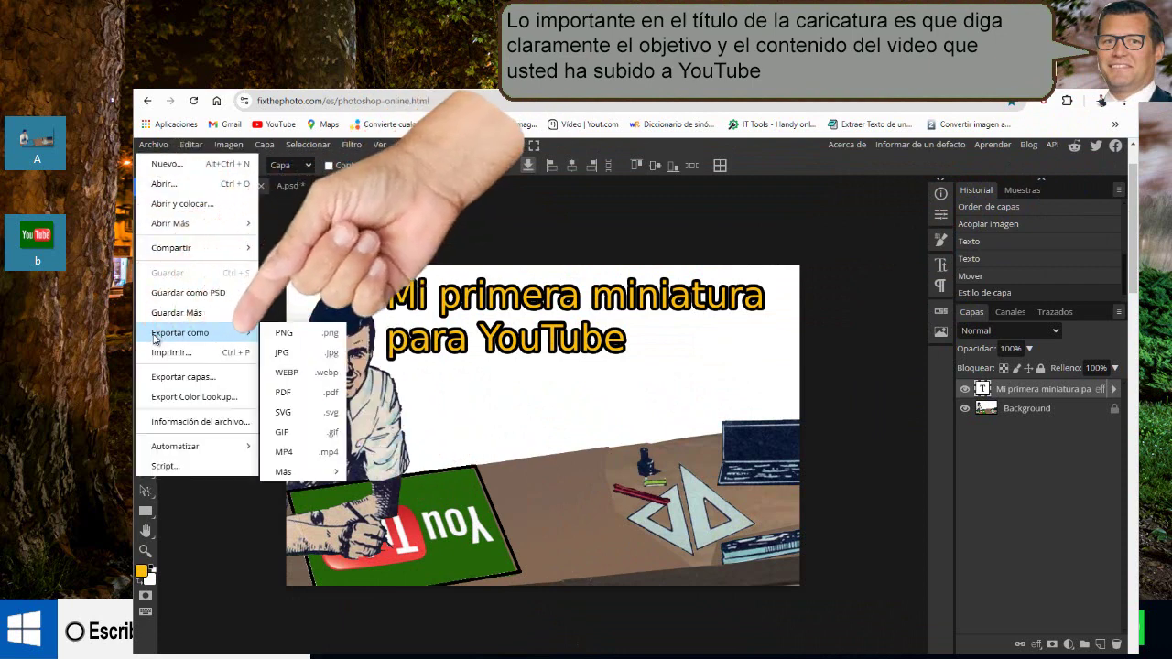
click(154, 338)
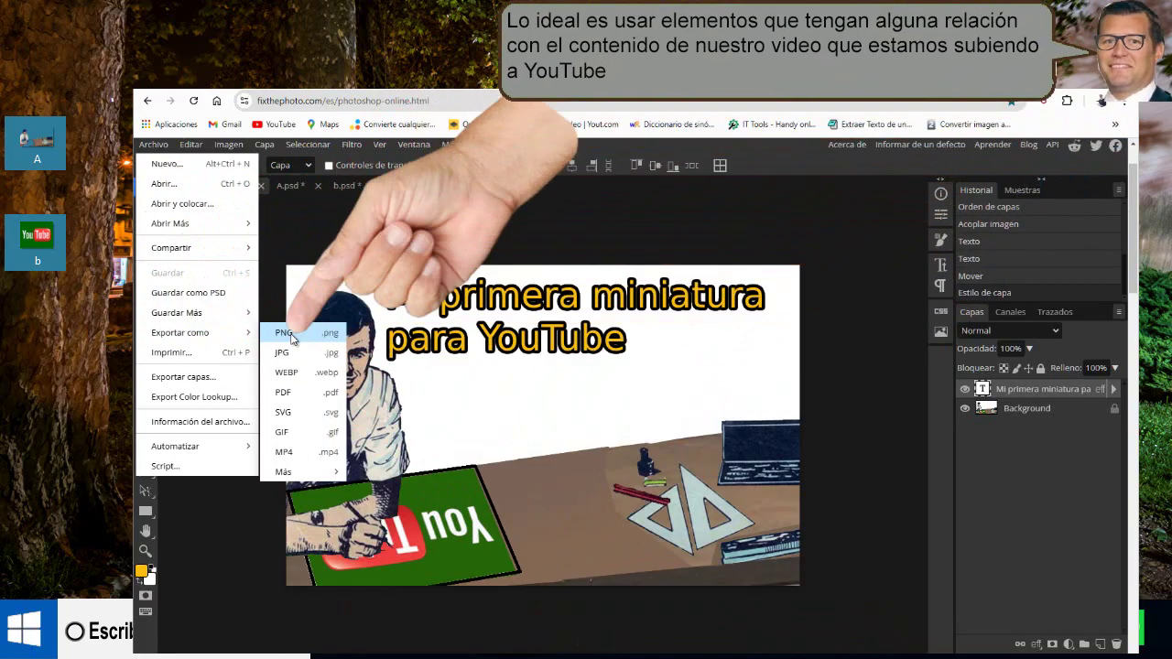
click(288, 332)
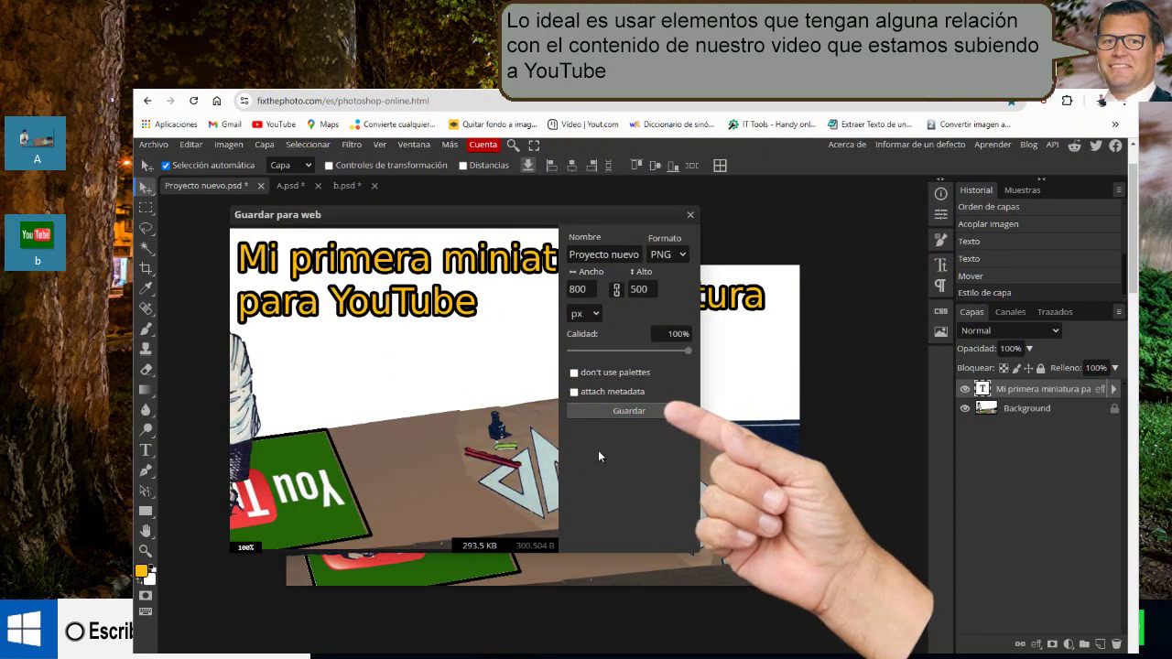
click(631, 411)
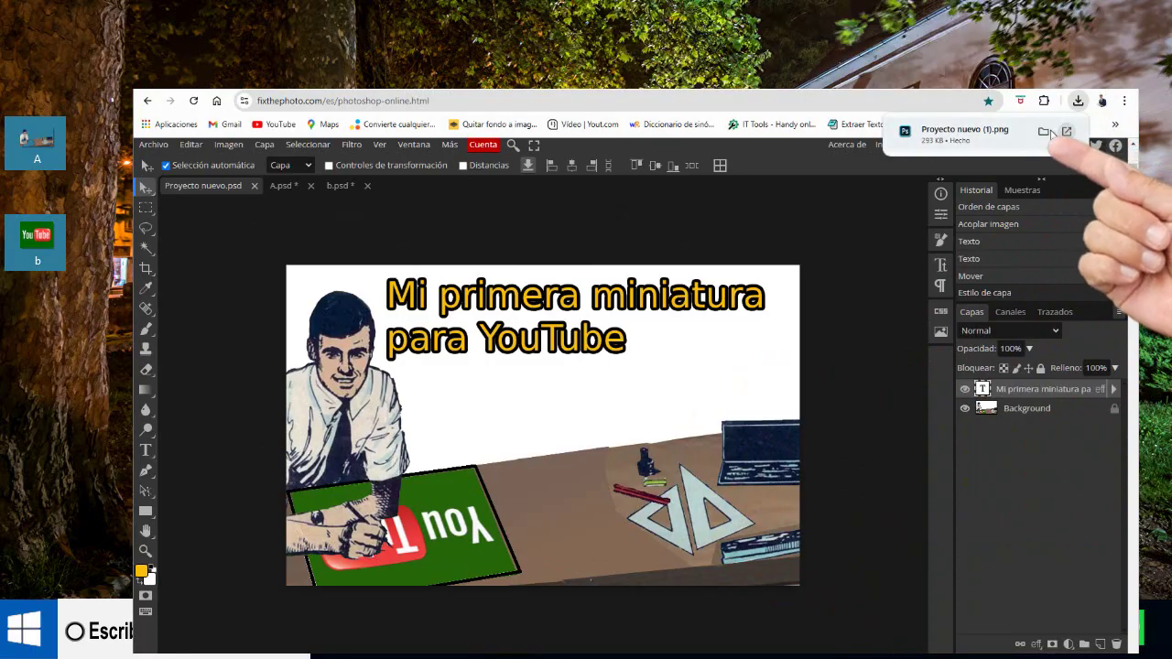
Step: Show the downloaded PNG 'Proyecto nuevo (1)' in the Descargas folder in File Explorer
click(1043, 131)
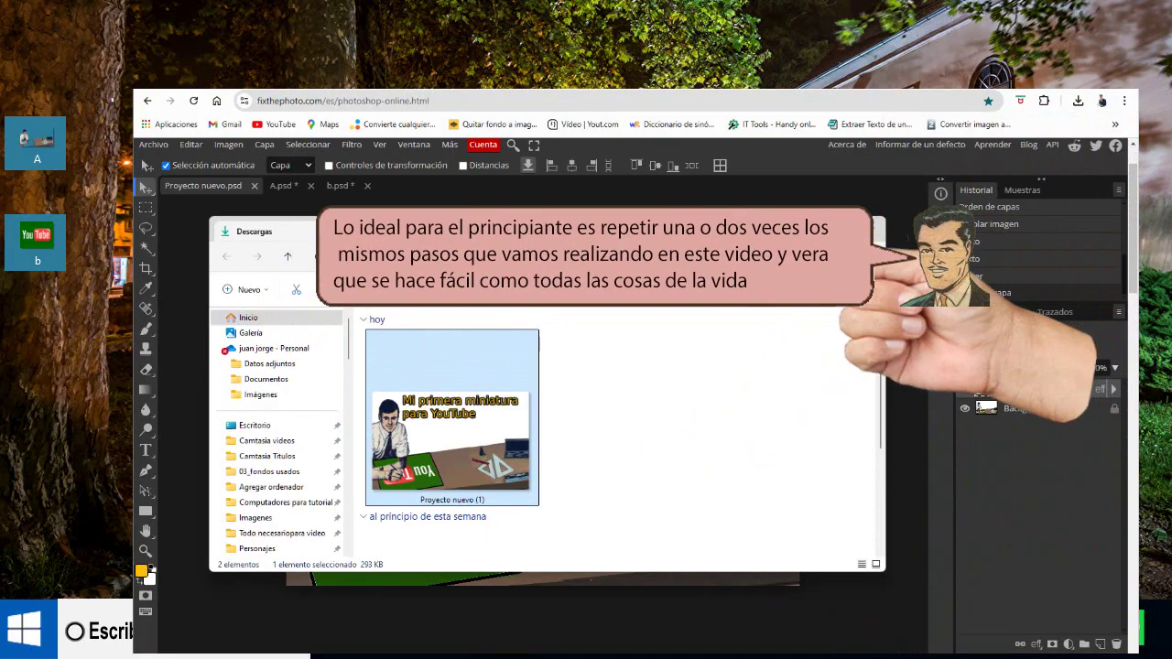